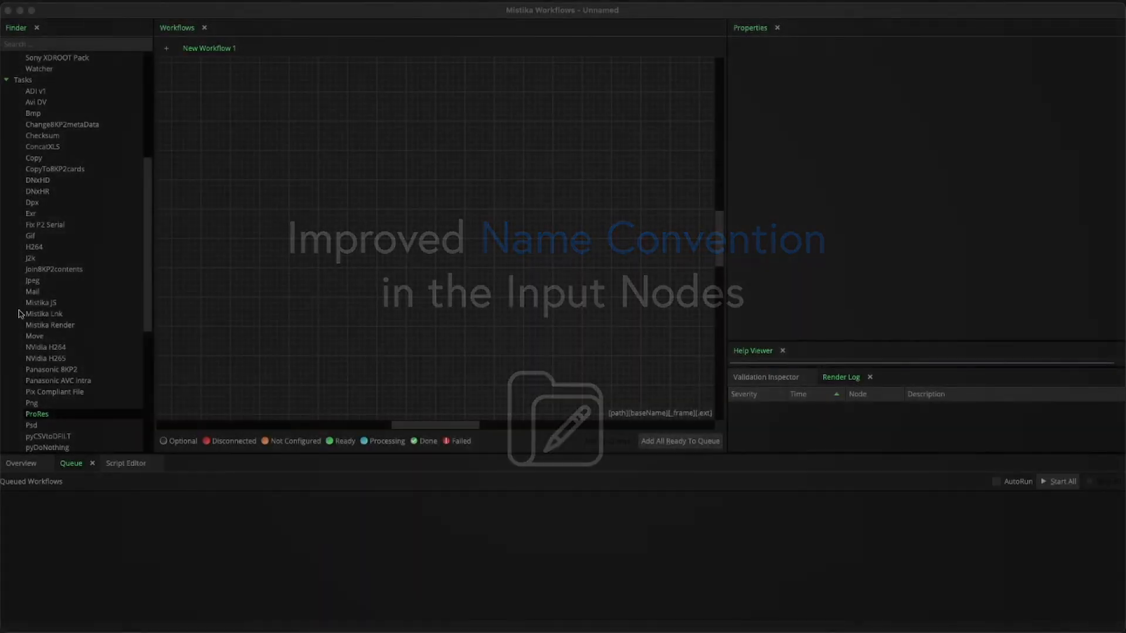
Step: Open the workflow's Name Convention Editor, compare its presets with the R3D and Arri file names, and select the [path][baseName][.frame][.ext] preset
click(675, 414)
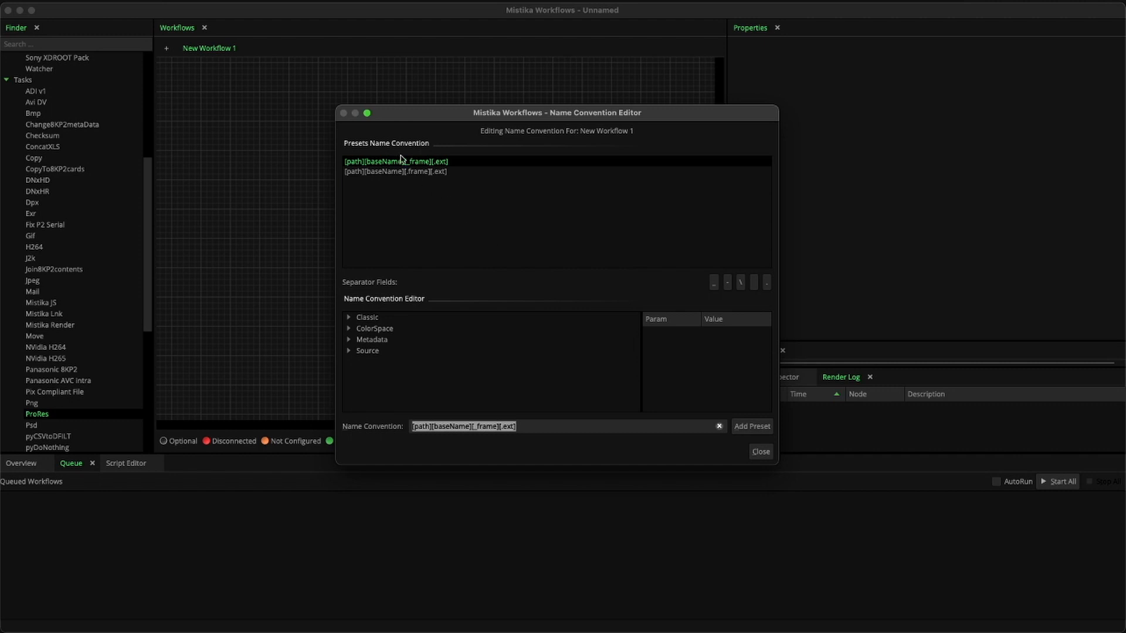
drag(1, 288, 388, 165)
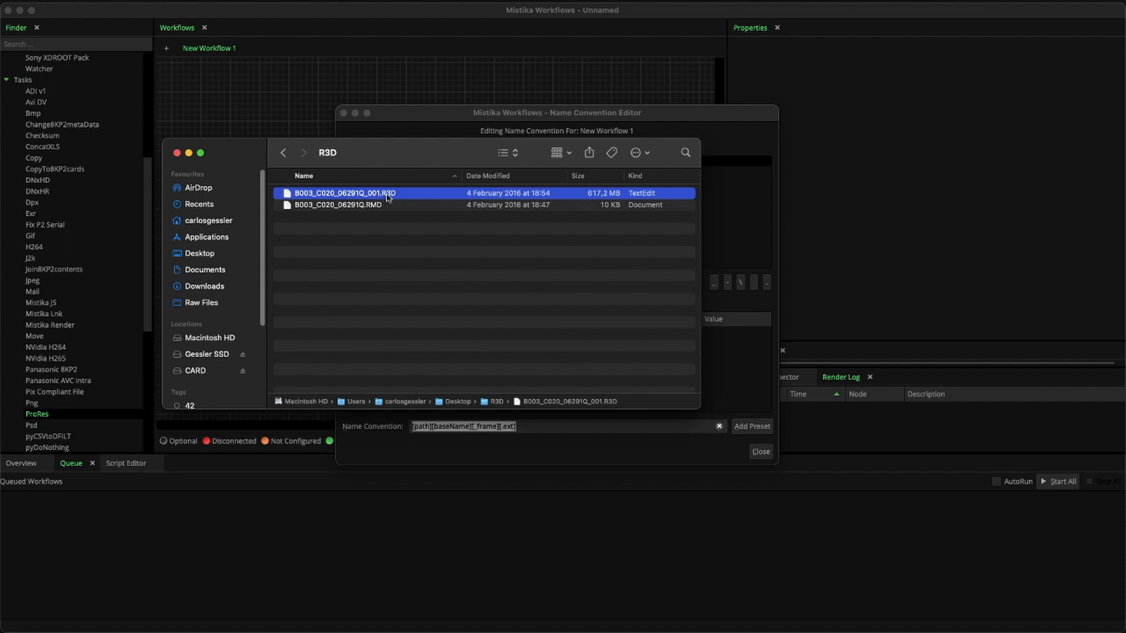
drag(429, 156, 1, 209)
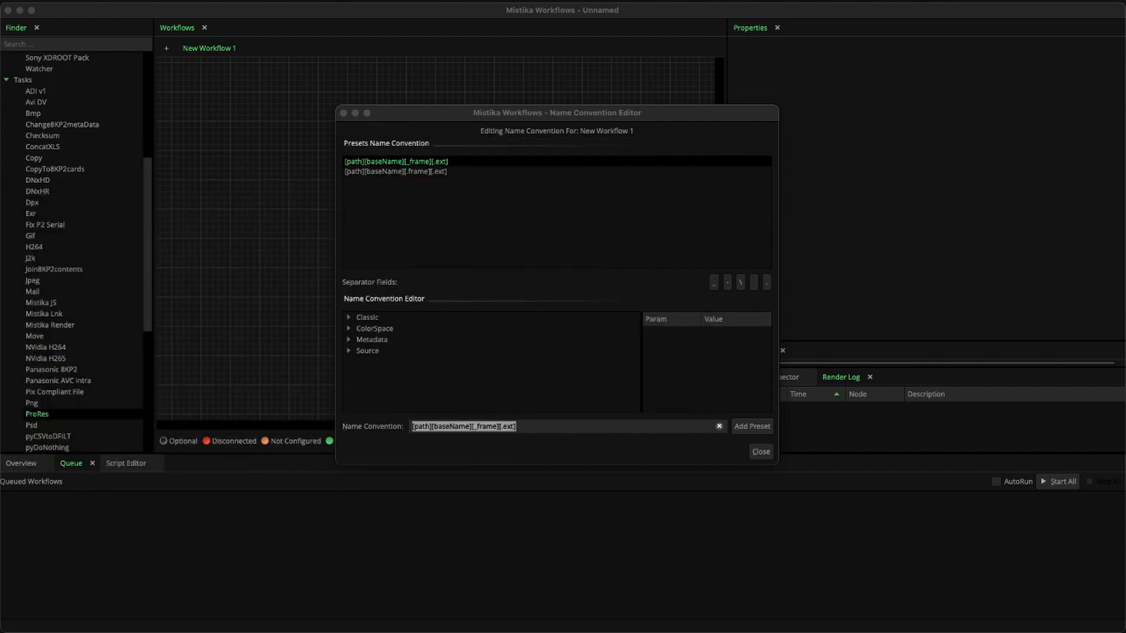
click(434, 172)
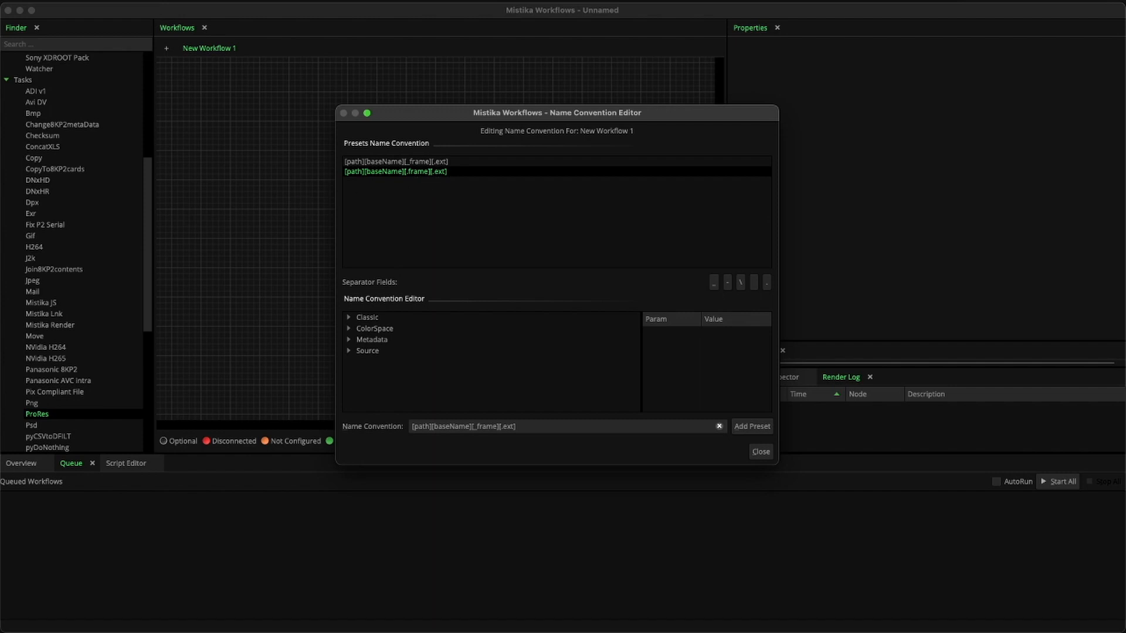
drag(1, 293, 316, 202)
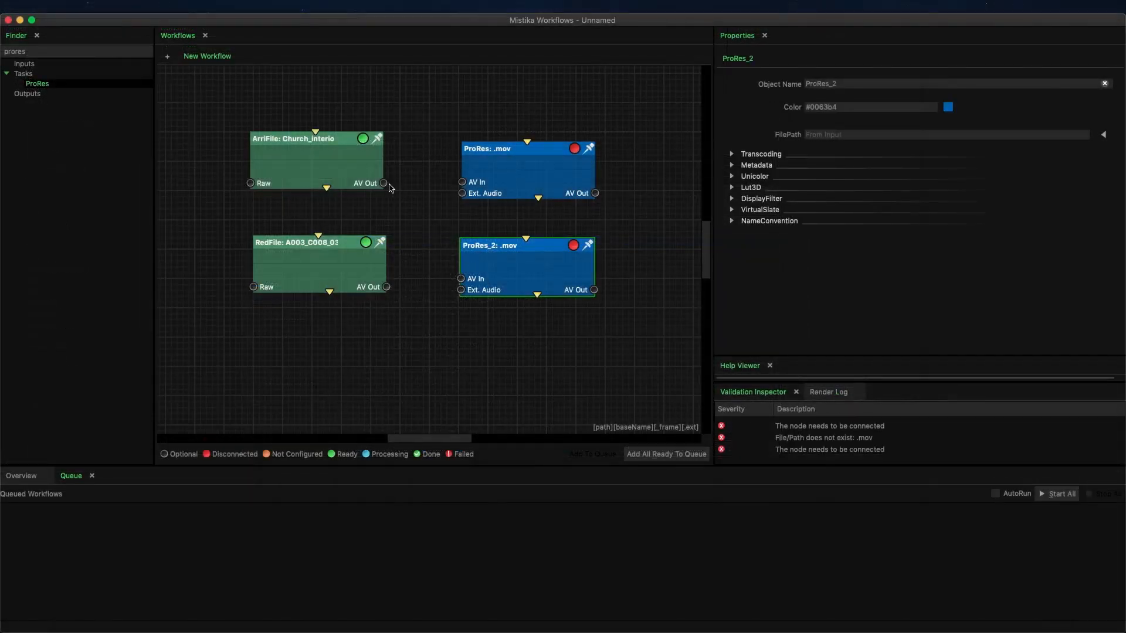
Step: Connect the ArriFile node's AV Out to ProRes and the RedFile node's AV Out to ProRes_2
drag(384, 183, 462, 182)
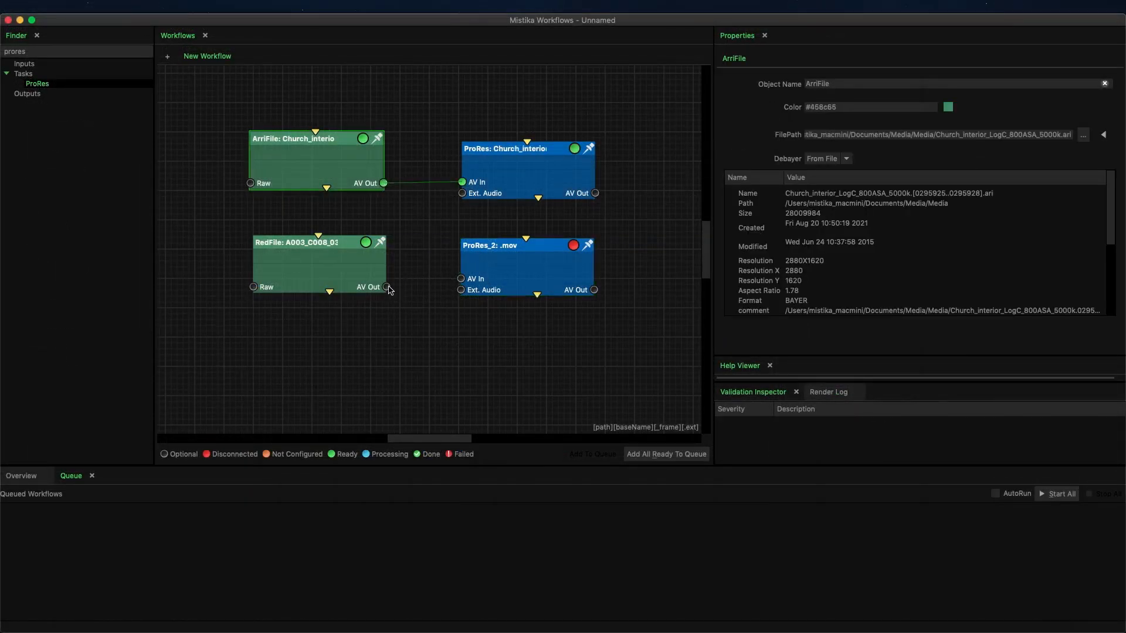
drag(387, 287, 461, 278)
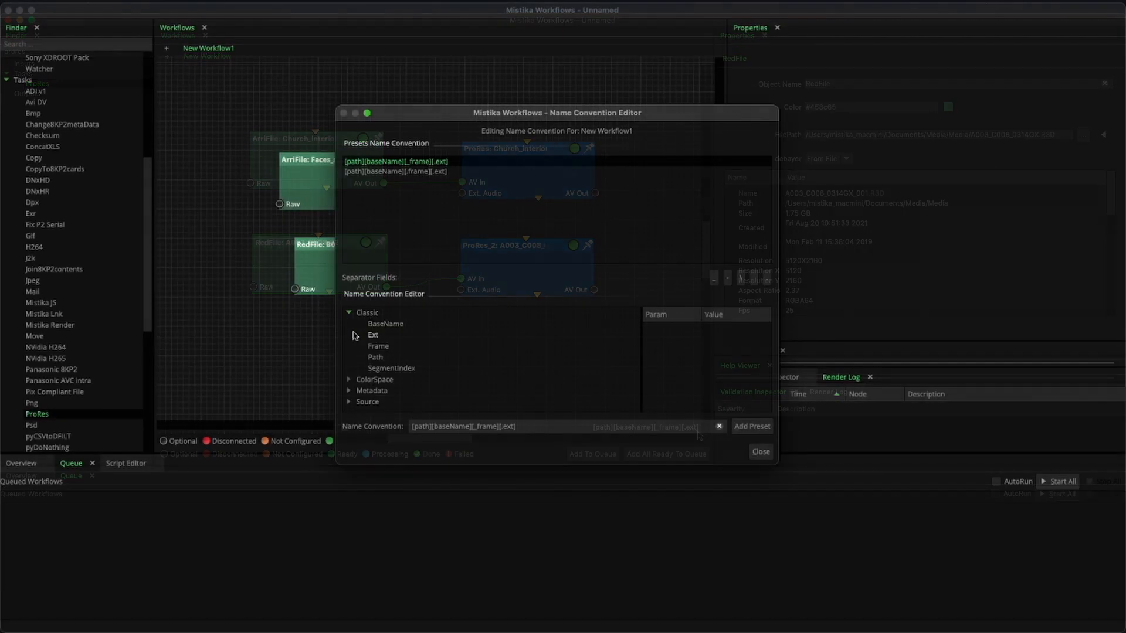
Step: Expand the ColorSpace, Metadata and Source field groups in the Name Convention Editor and clear the current name convention
click(349, 340)
click(349, 384)
click(349, 406)
scroll(446, 358, up, 3)
click(719, 426)
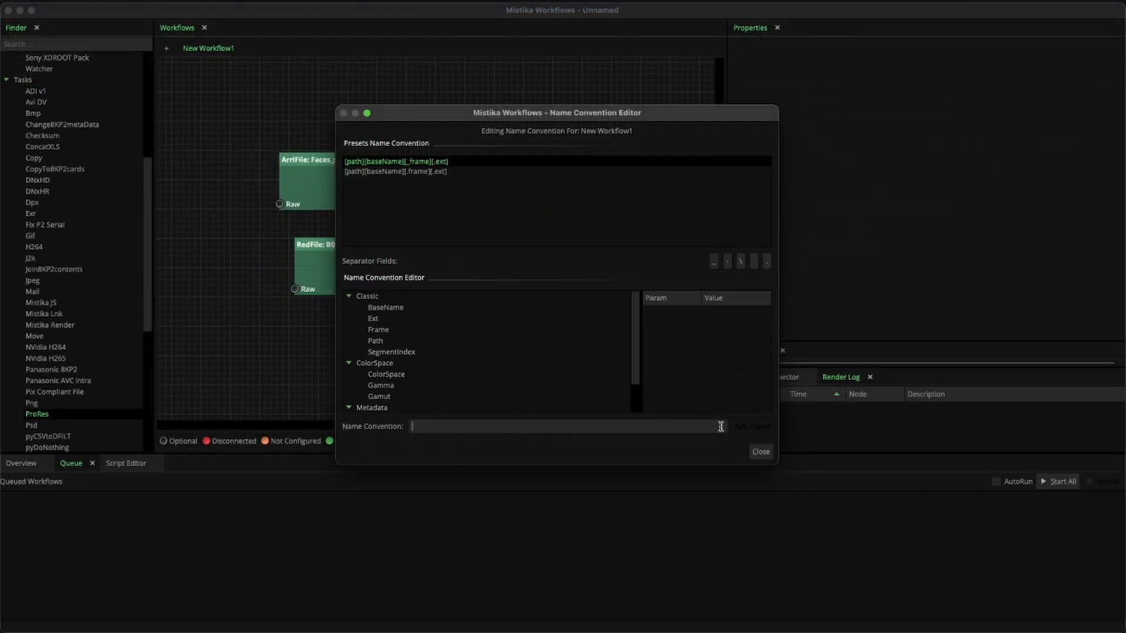
Step: Build a new name convention from the Path, BaseName, Gamma and Gamut fields
click(384, 342)
double_click(378, 329)
double_click(386, 295)
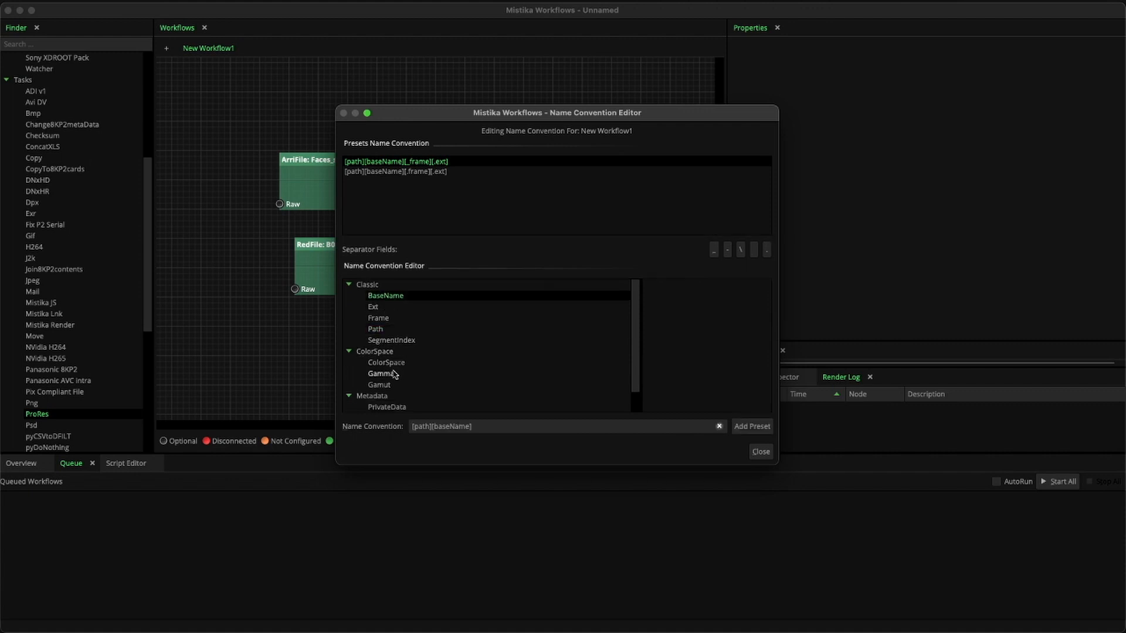
double_click(381, 374)
double_click(379, 385)
click(603, 382)
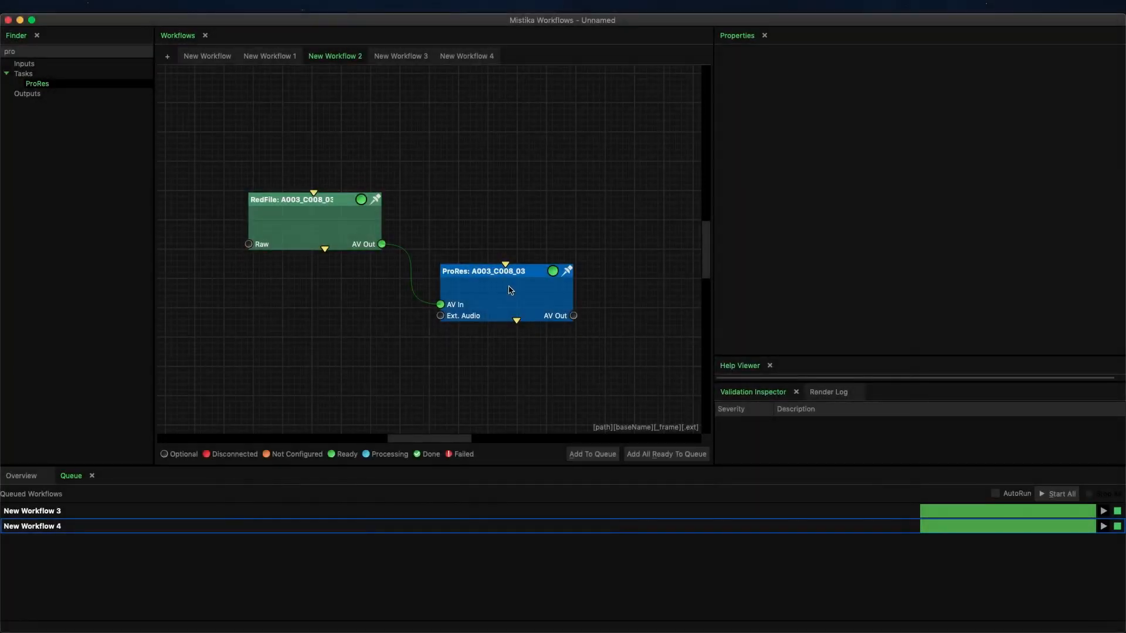
Step: Open the ProRes node's transcoding settings and browse the available output resolutions
click(510, 289)
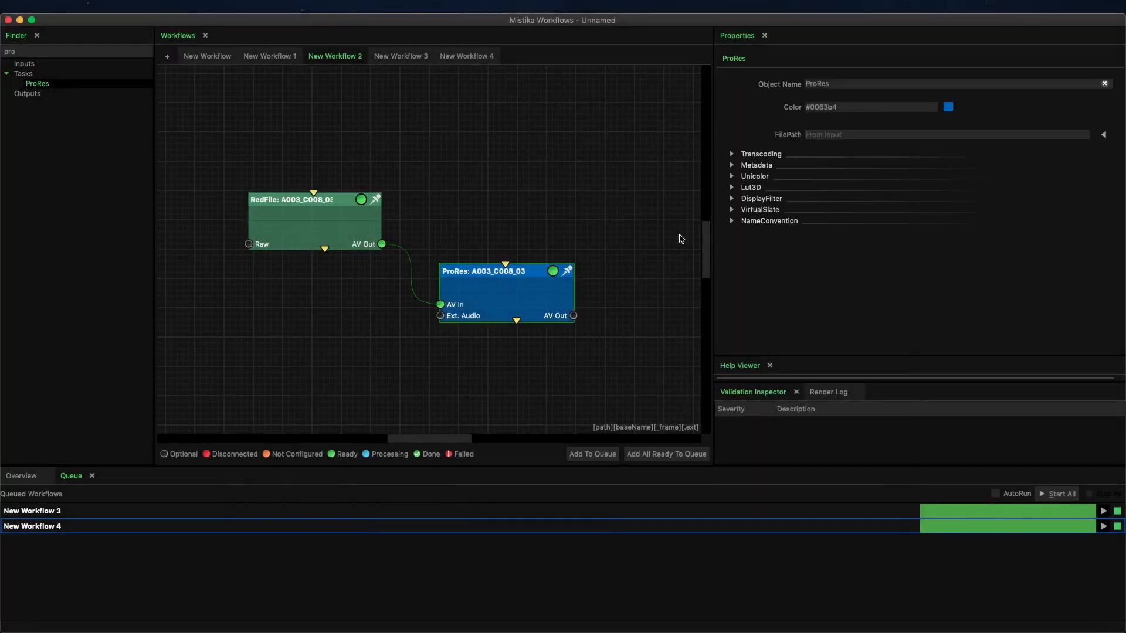
click(731, 154)
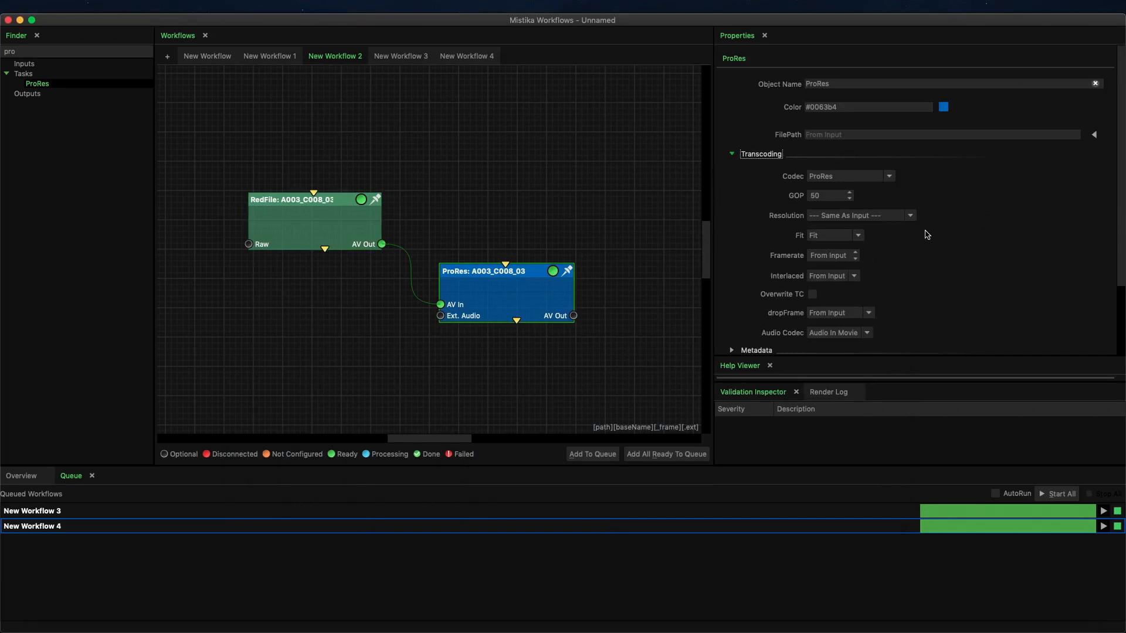
click(910, 215)
scroll(912, 237, down, 2)
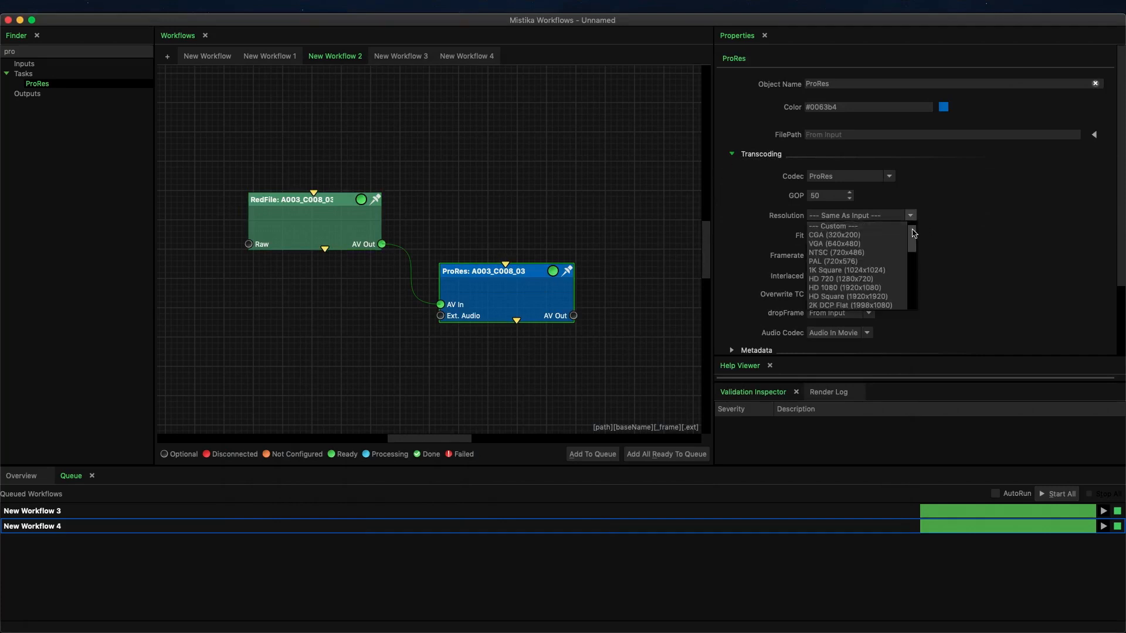
drag(913, 237, 915, 294)
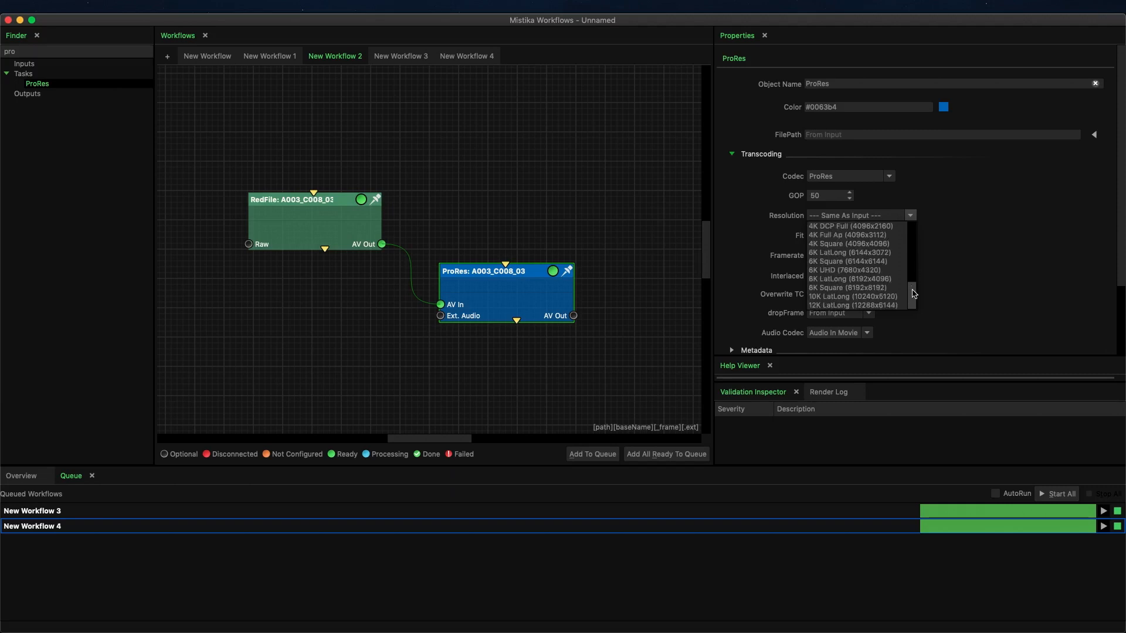
click(976, 270)
Step: Set the ProRes node's resolution to Custom with Image ResX 1920 and Image ResY 1080
click(881, 217)
click(843, 235)
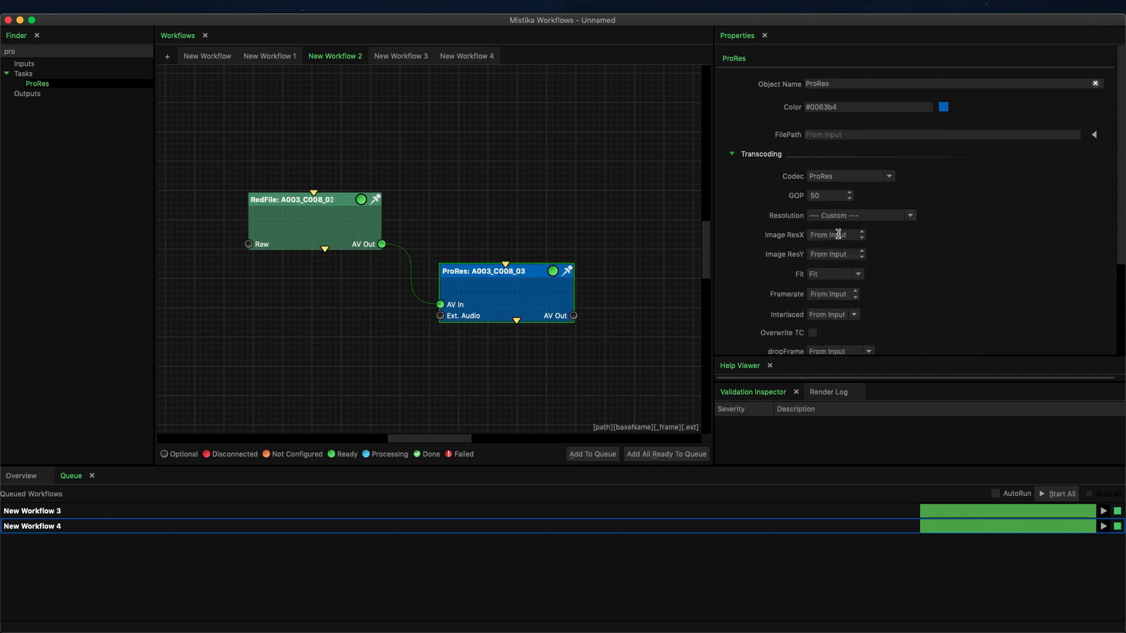
text(13)
click(824, 256)
text(1920)
Step: Set the ProRes framerate to 30.00 and review the available interpolation types
scroll(852, 222, down, 3)
drag(836, 216, 844, 216)
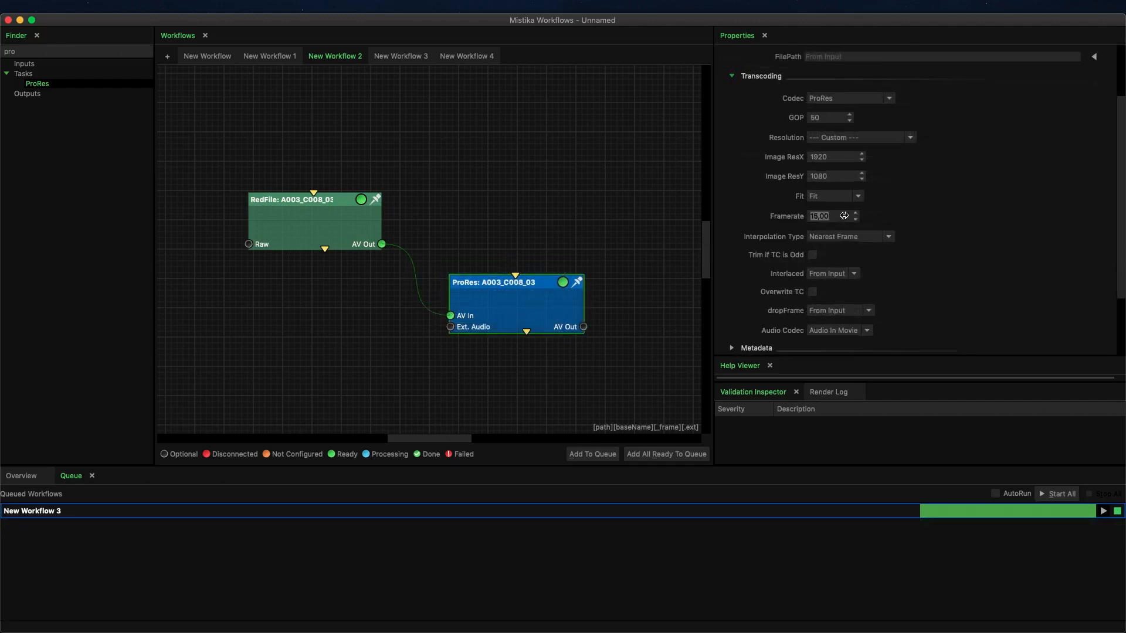
text(30)
click(888, 236)
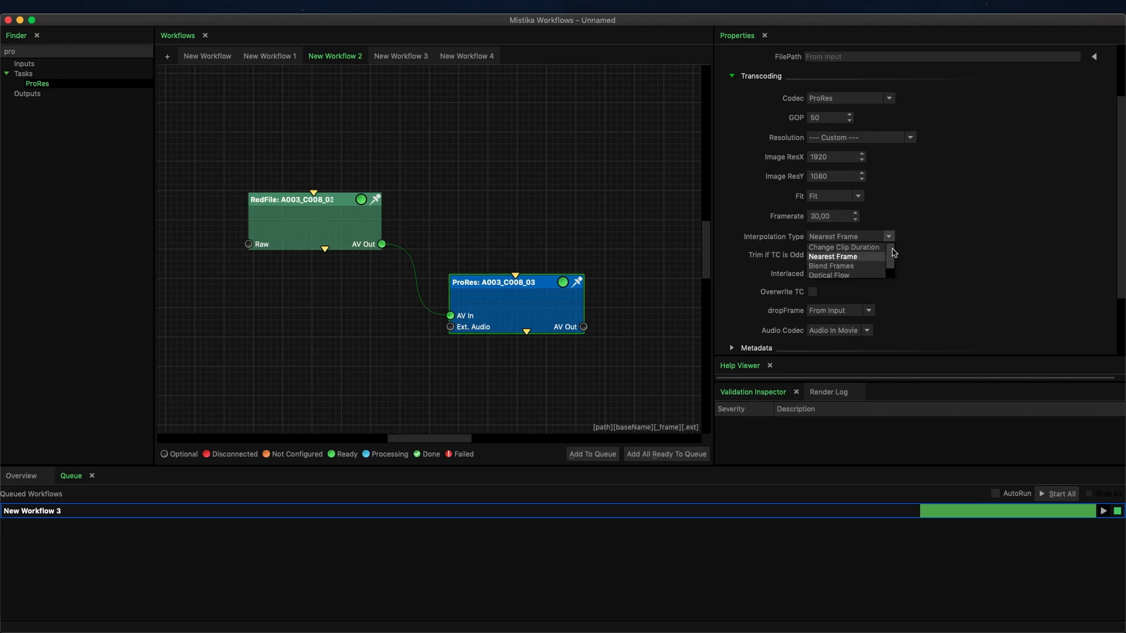
click(958, 262)
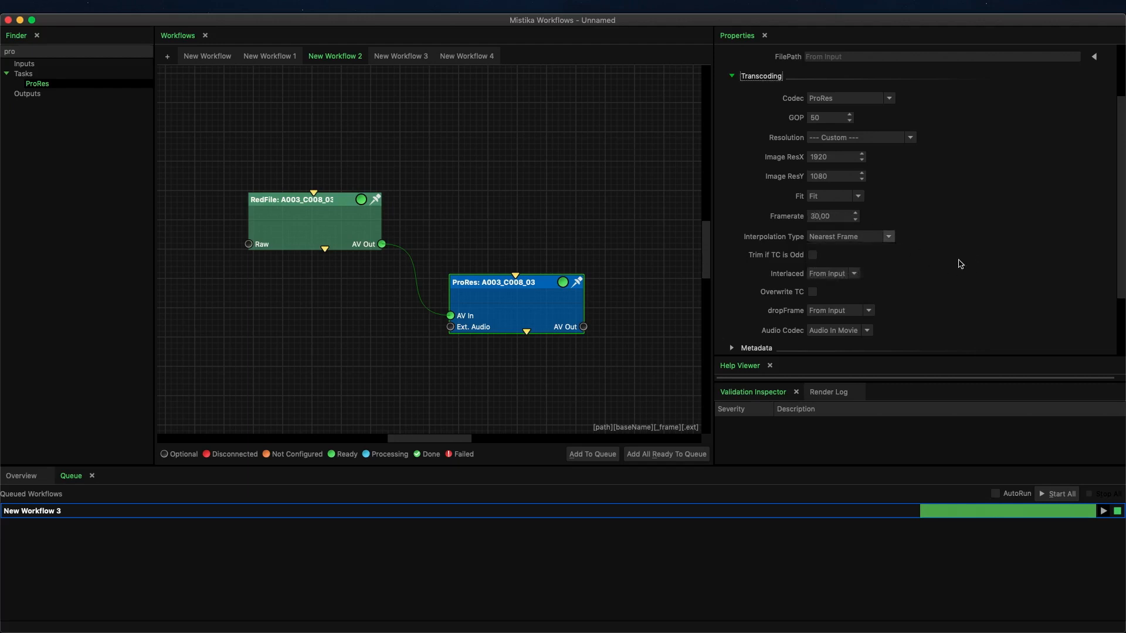
Step: Enable Overwrite TC for the ProRes output and review the dropFrame options
click(813, 292)
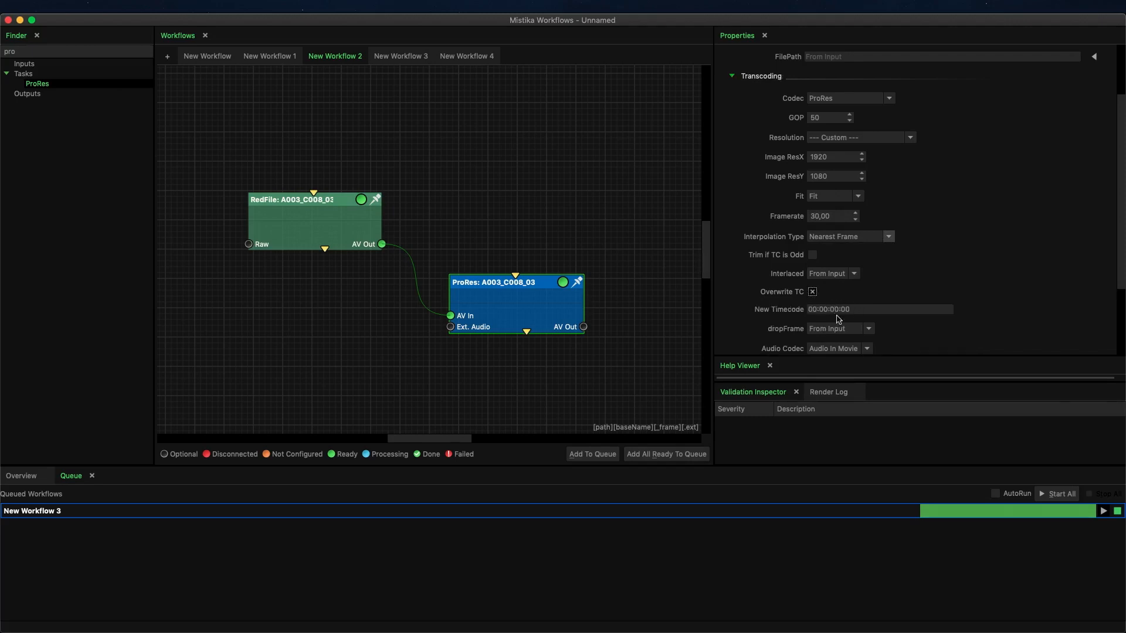
click(869, 328)
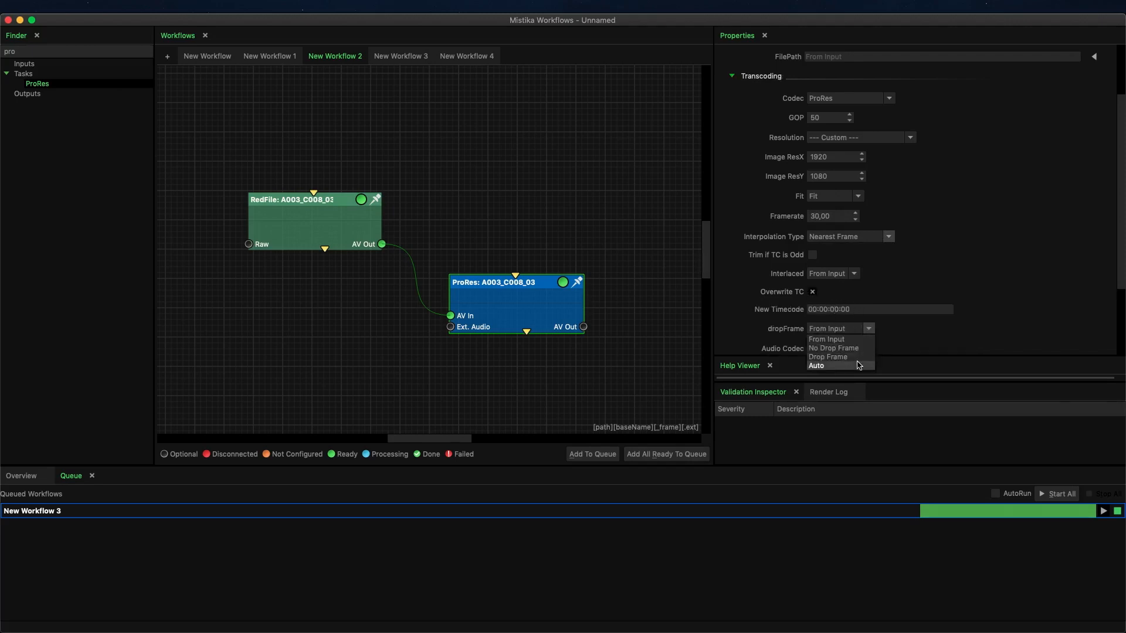
click(898, 348)
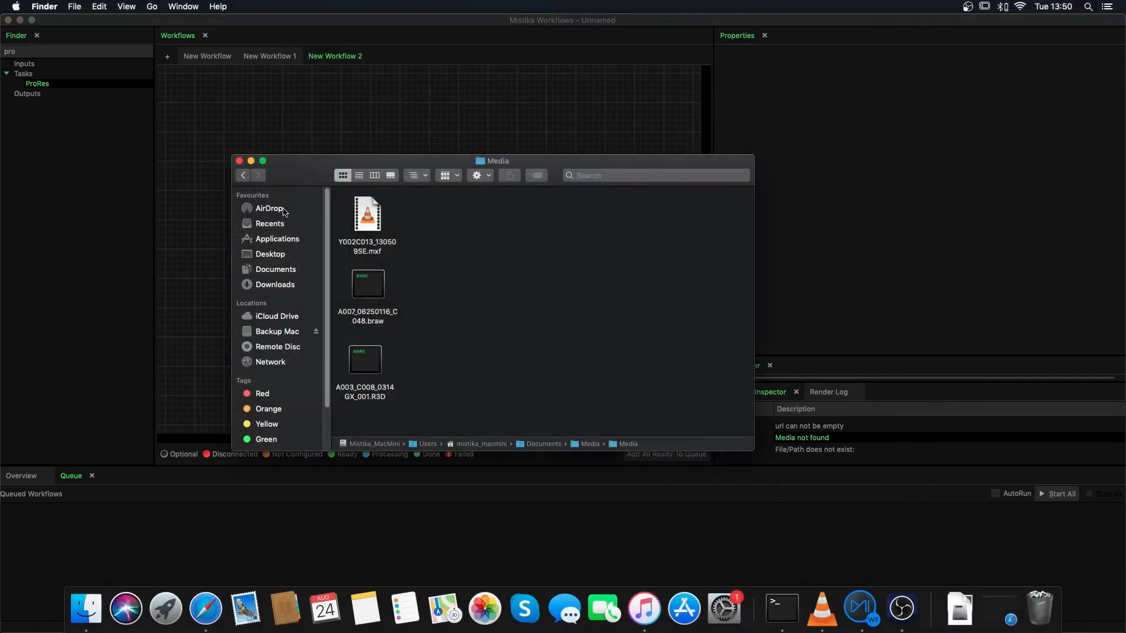
Step: Add the Media folder to the workflow and connect the Folder node to ProRes_2 and Folder_2 to ProRes
click(243, 177)
drag(378, 217, 300, 252)
click(301, 108)
drag(406, 283, 429, 291)
drag(407, 165, 434, 206)
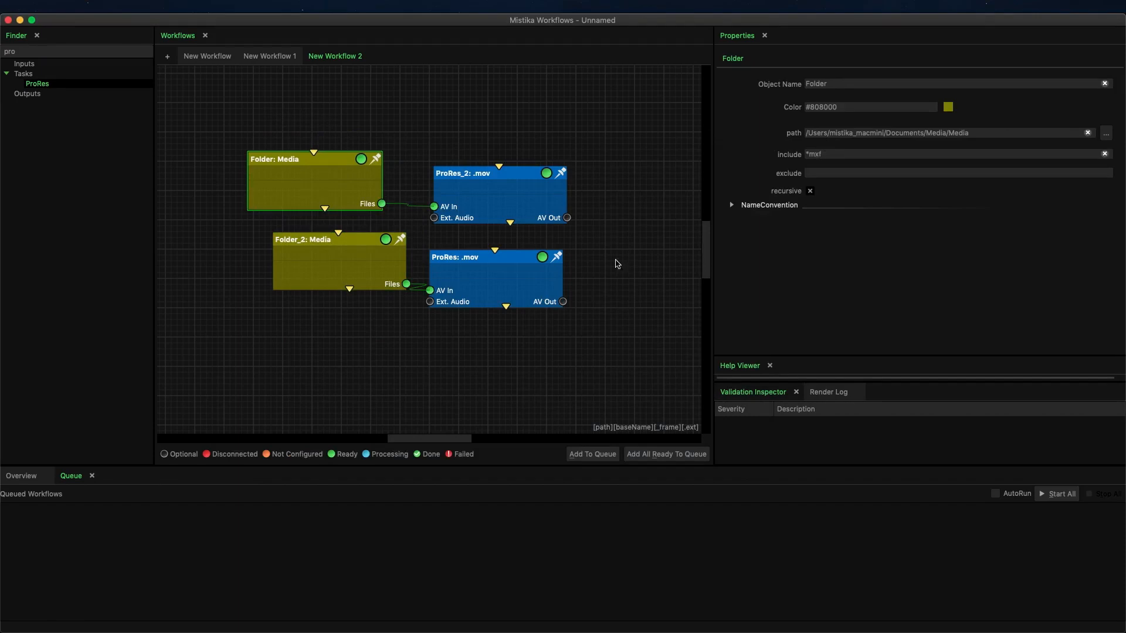
Step: Set the Folder_2 node's include filter to *R3D
click(380, 262)
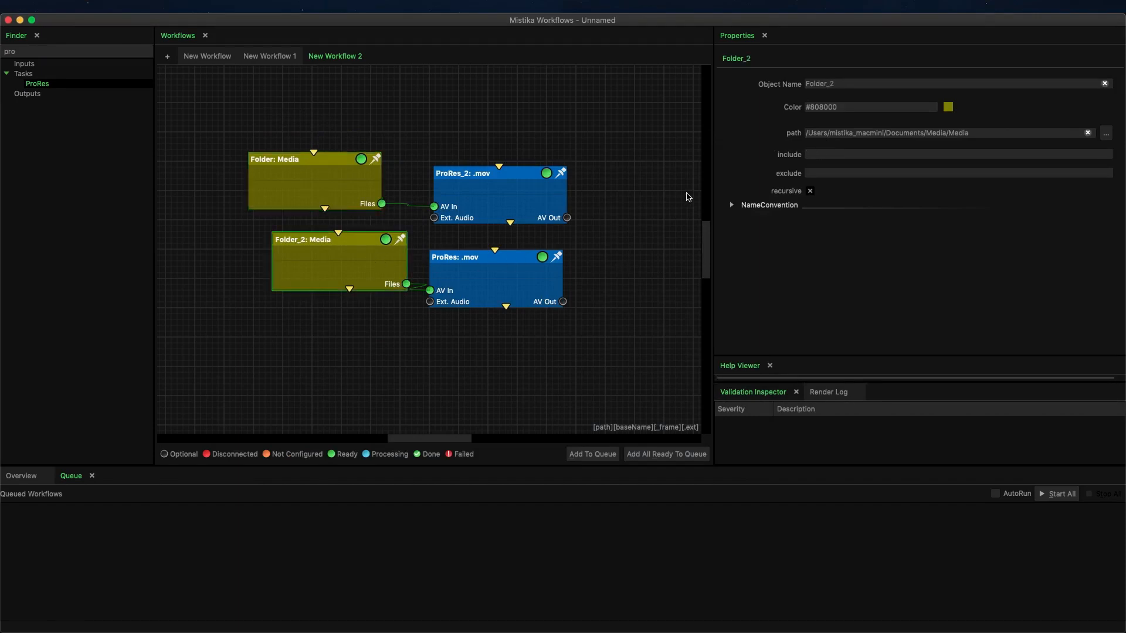
click(833, 158)
text(*R3D)
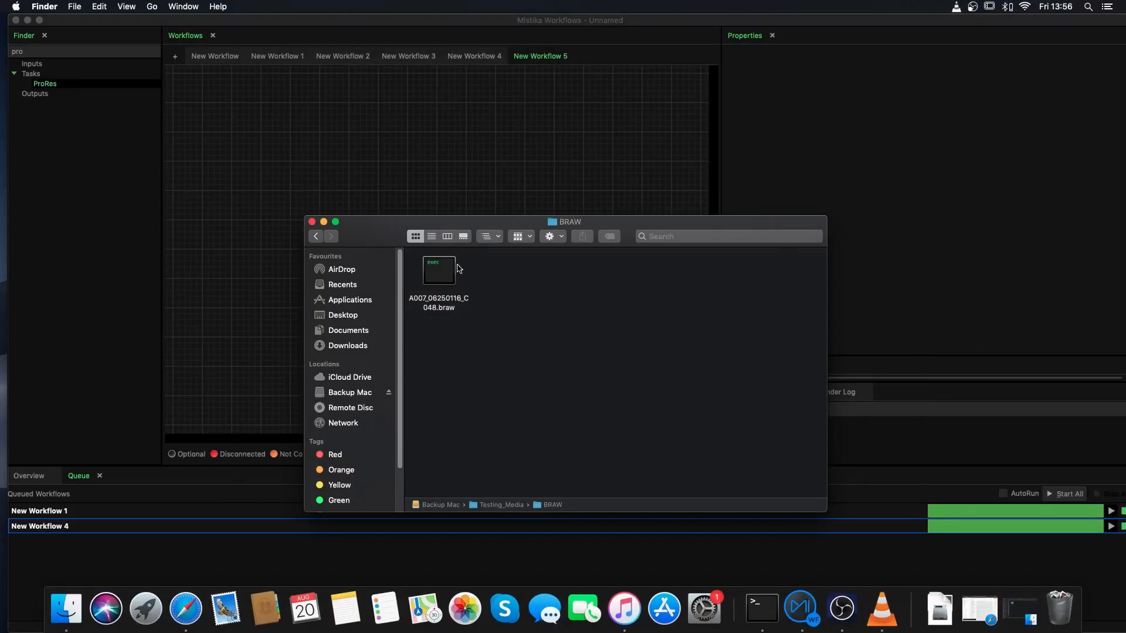
Step: Add the A007_06250116_C048.braw clip to New Workflow 5 and open its Debayer options
drag(438, 270, 481, 149)
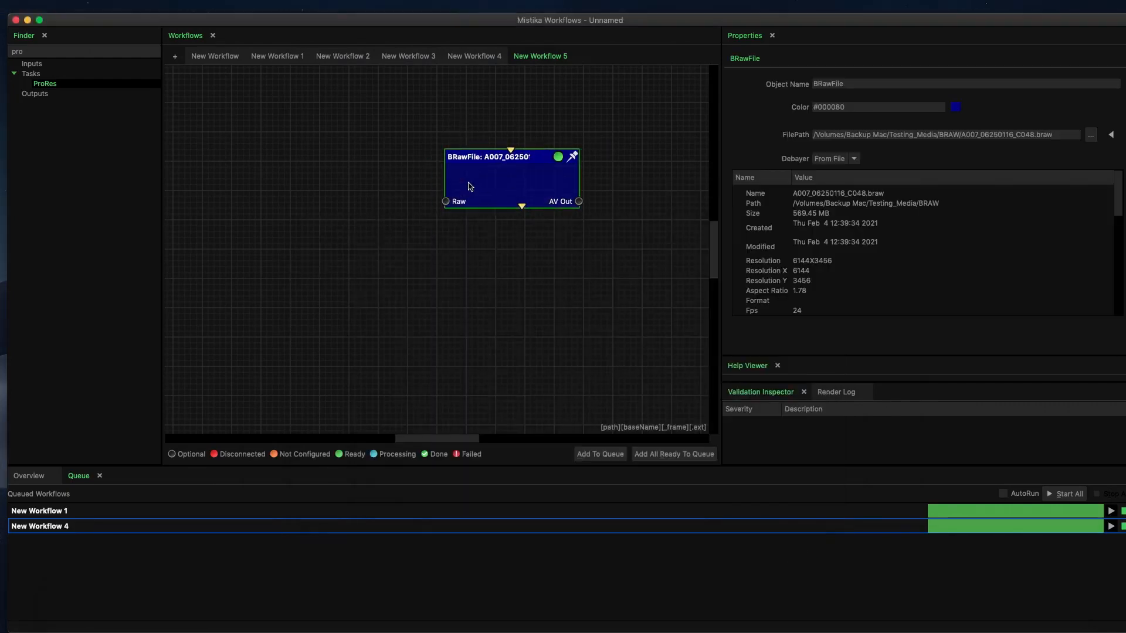
click(854, 159)
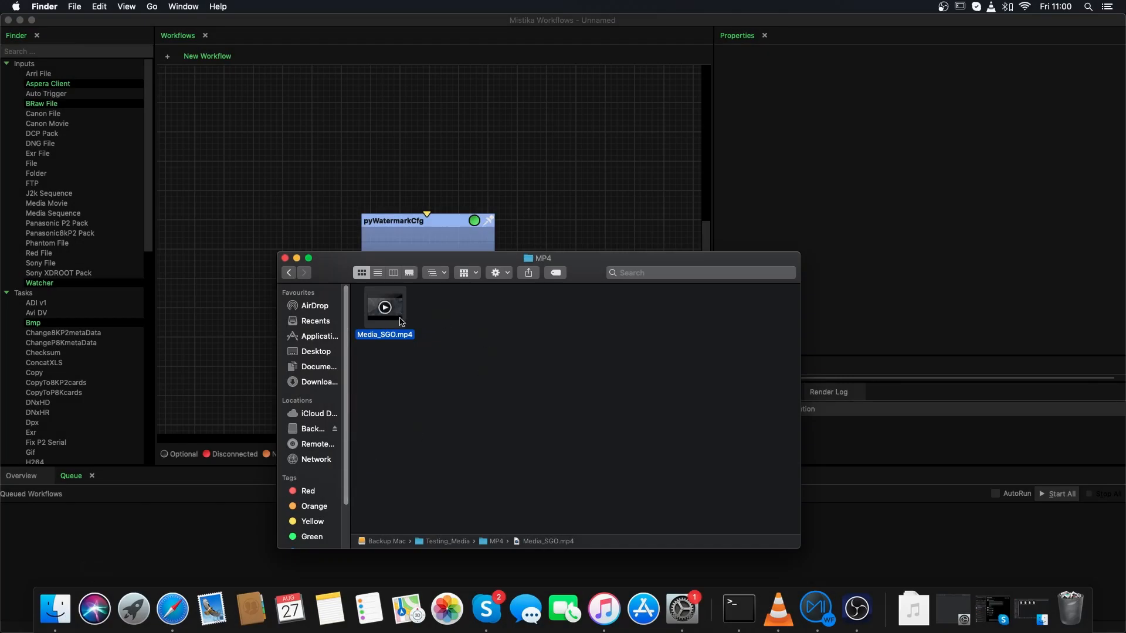
Step: Preview the Media_SGO.mp4 clip in QuickTime Player and close it
drag(382, 303, 401, 322)
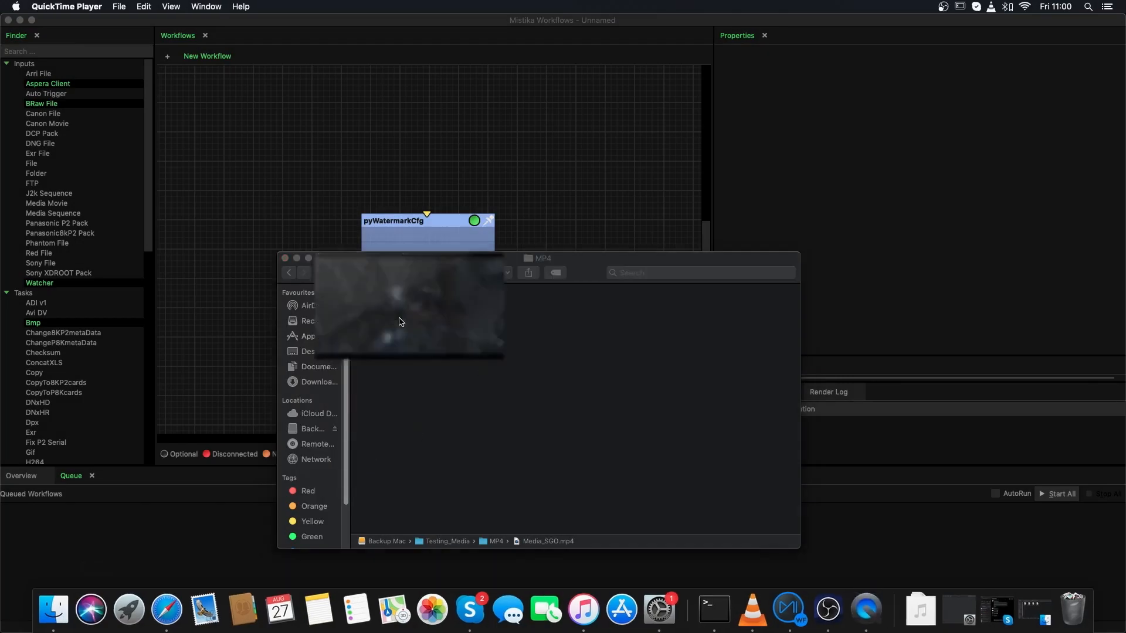
click(539, 466)
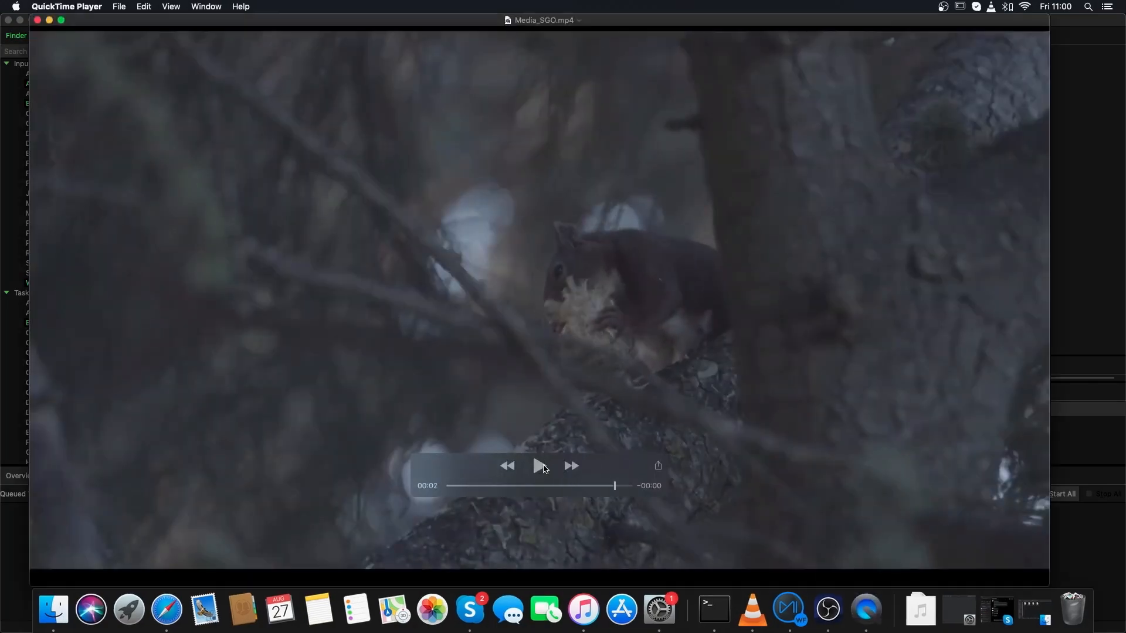
click(37, 20)
Step: Add Media_SGO.mp4 to the workflow and connect its AV Out to the pyWatermarkCfg node's input
drag(384, 306, 253, 174)
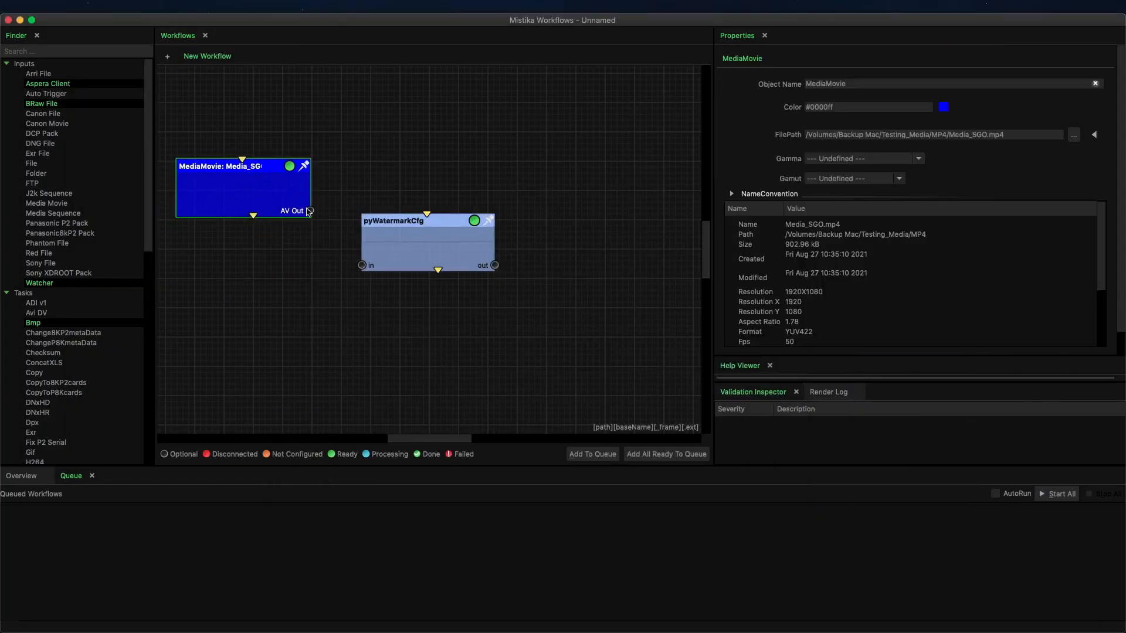
drag(310, 211, 363, 265)
Step: Configure the pyWatermarkCfg texts with header TEST SGO, body Mistika and footer Mistika Workflows
click(404, 245)
drag(884, 131, 772, 131)
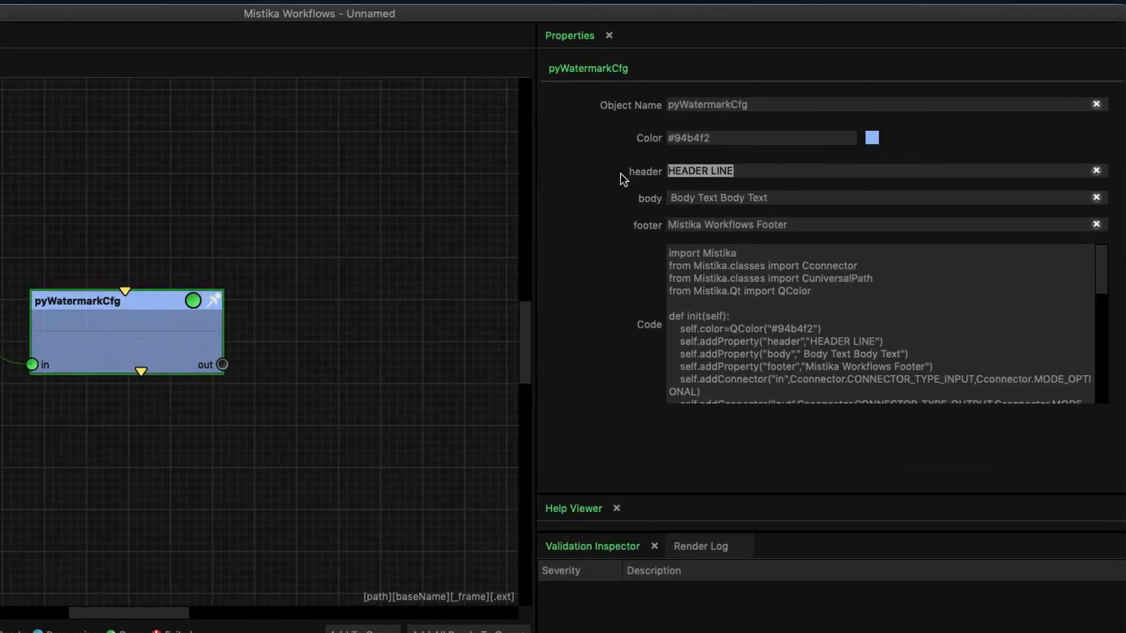
text(TES)
text(T SGO)
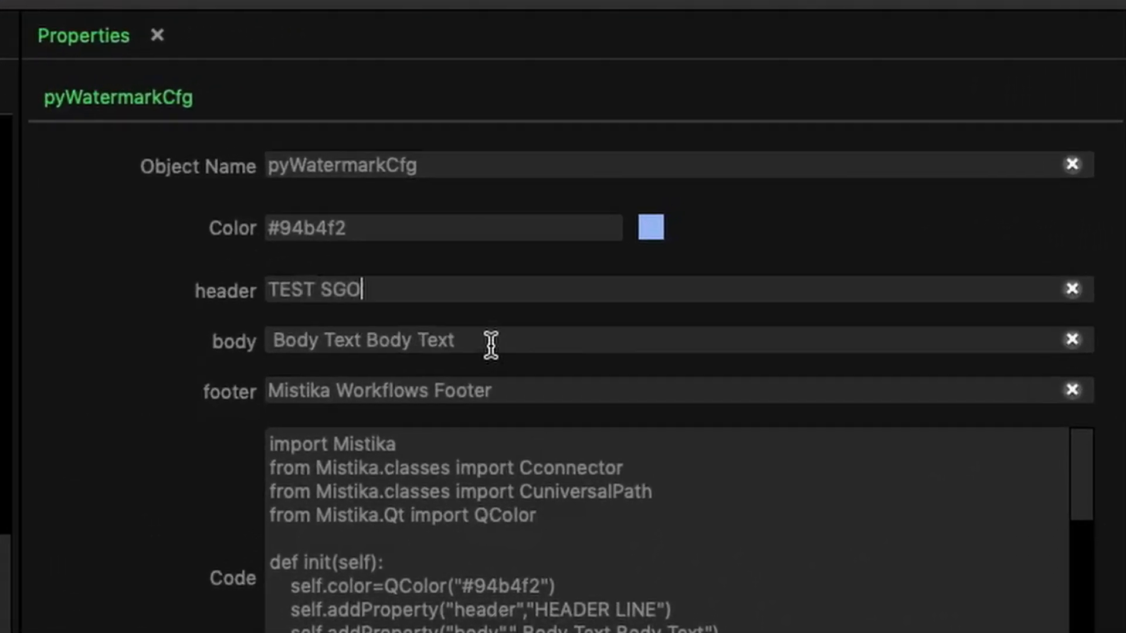
drag(490, 345, 206, 345)
text(M)
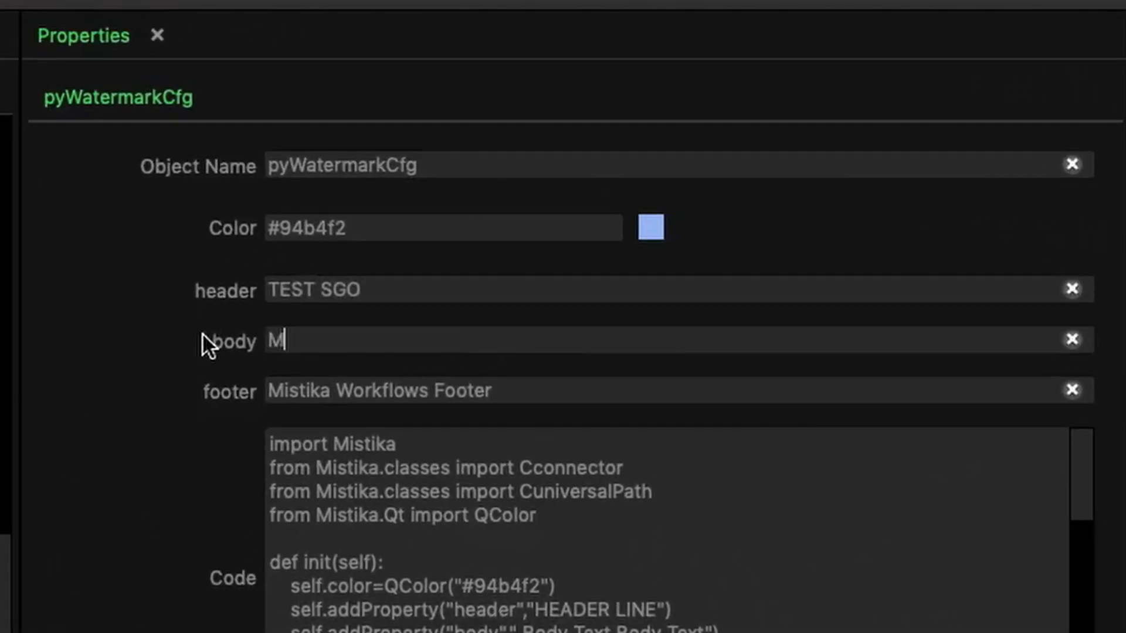
text(istika)
drag(522, 394, 438, 396)
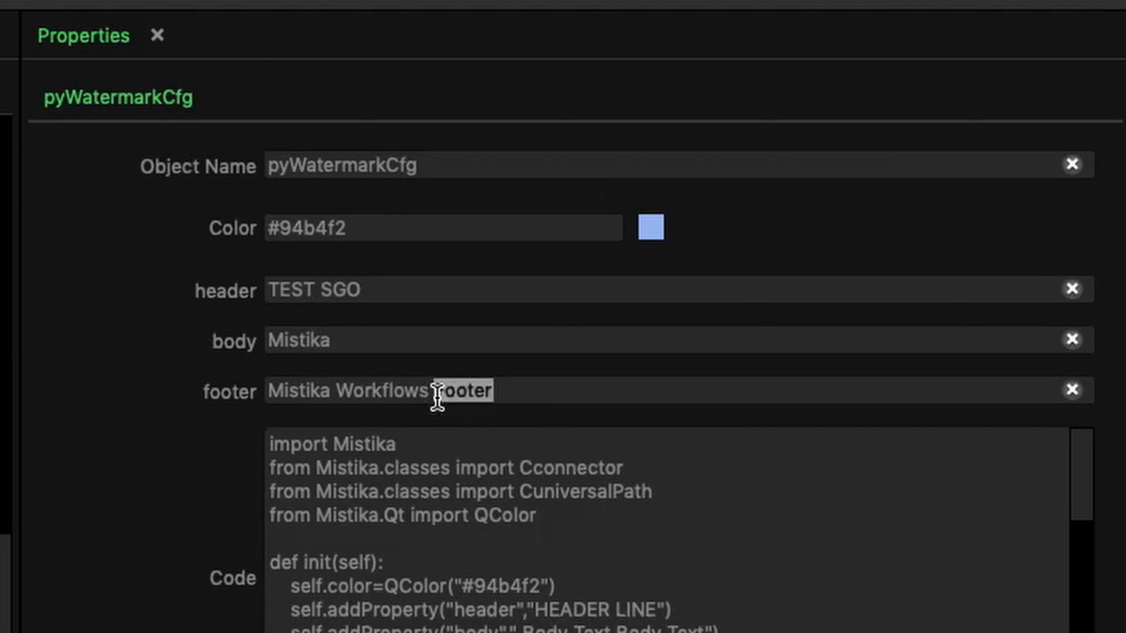
key(BackSpace)
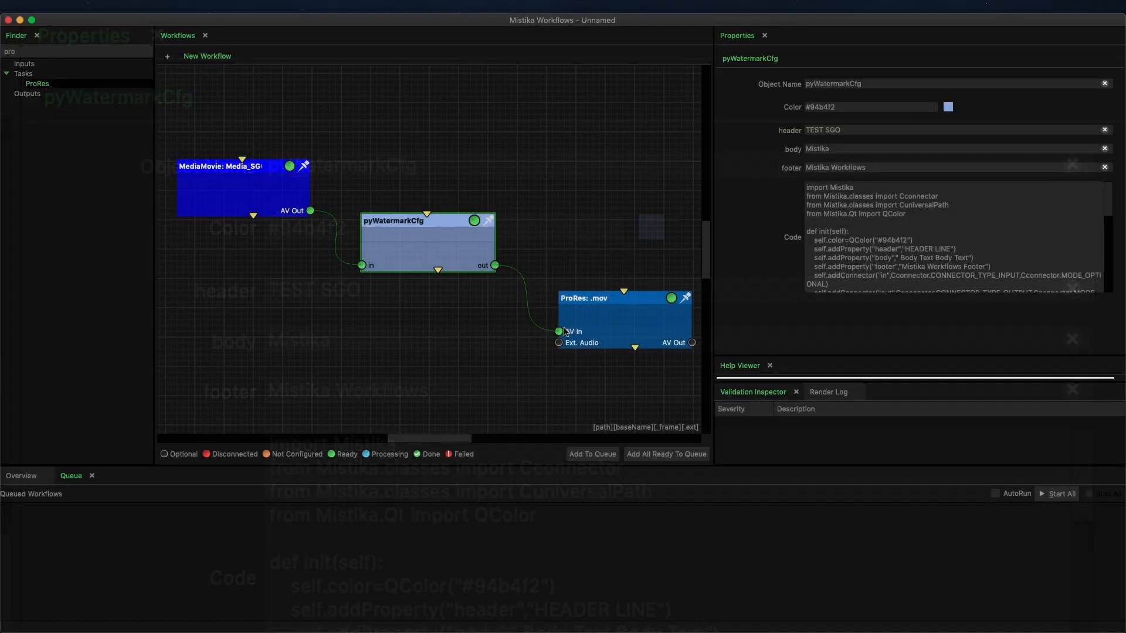
Step: Set the ProRes node's display filter to watermark
click(587, 323)
click(732, 199)
click(907, 222)
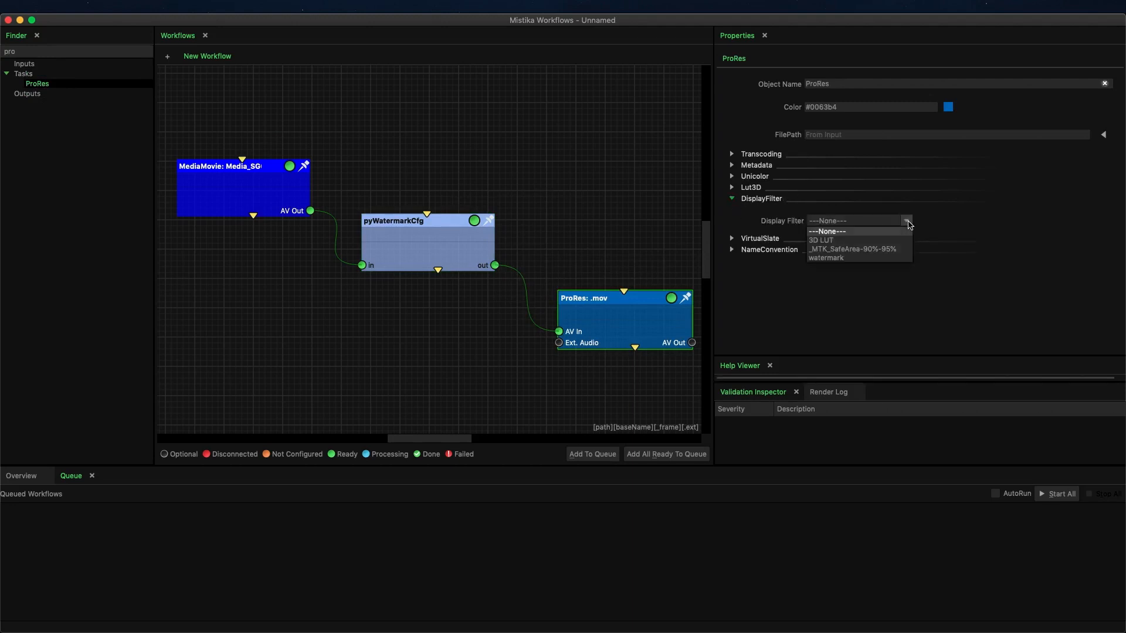
click(839, 259)
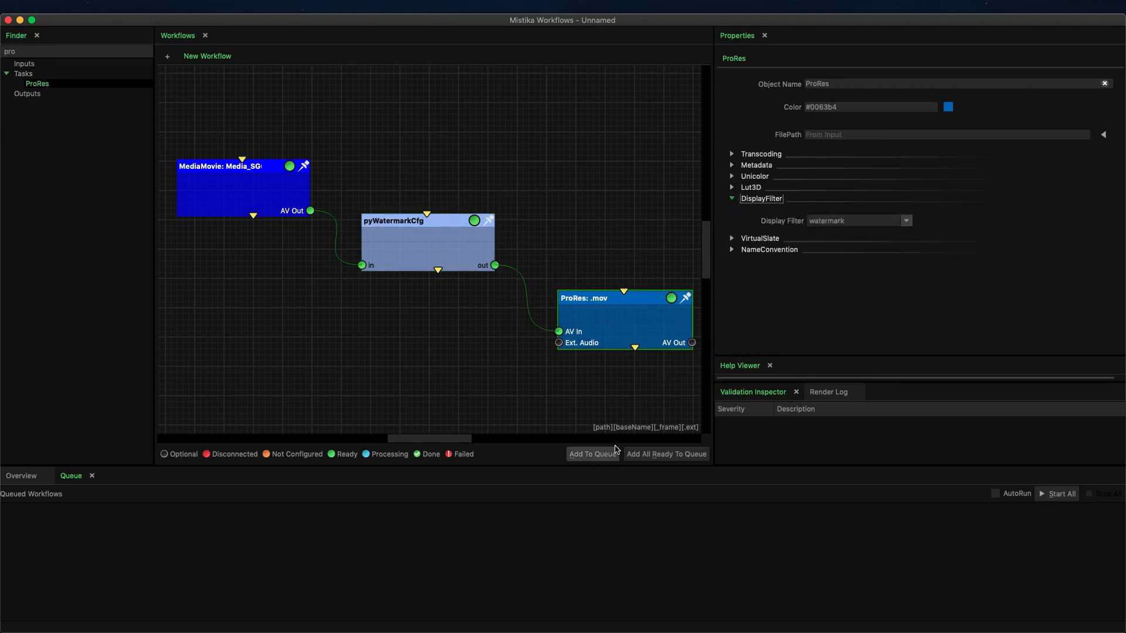
Step: Render the watermark workflow through the queue and play the resulting Media_SGO.mov from the MP4 folder
click(593, 454)
double_click(448, 306)
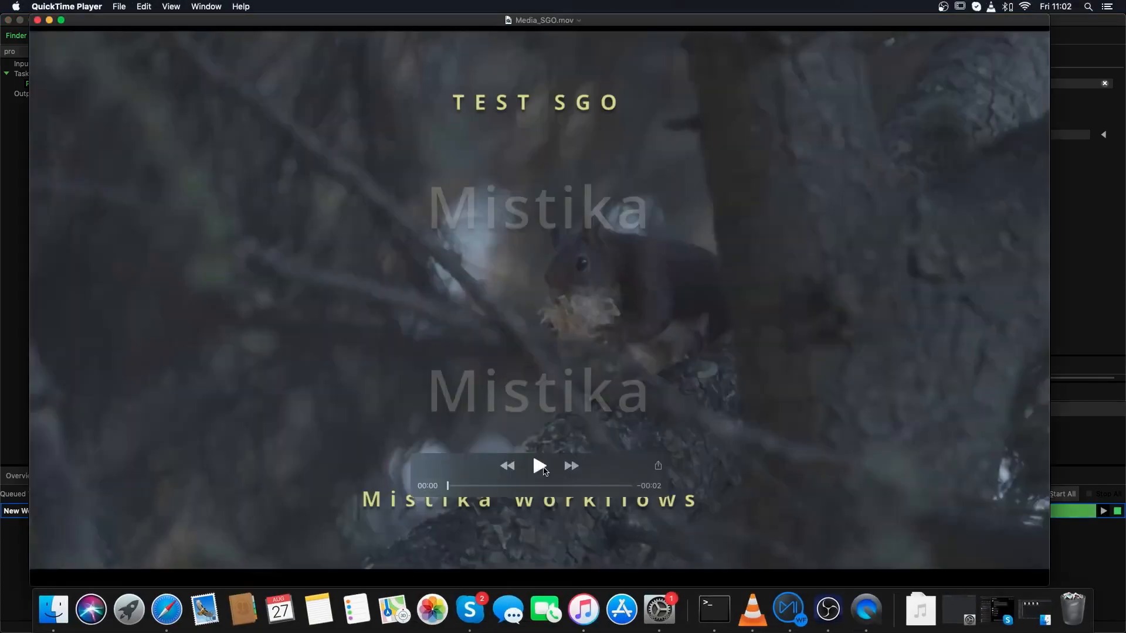
click(539, 466)
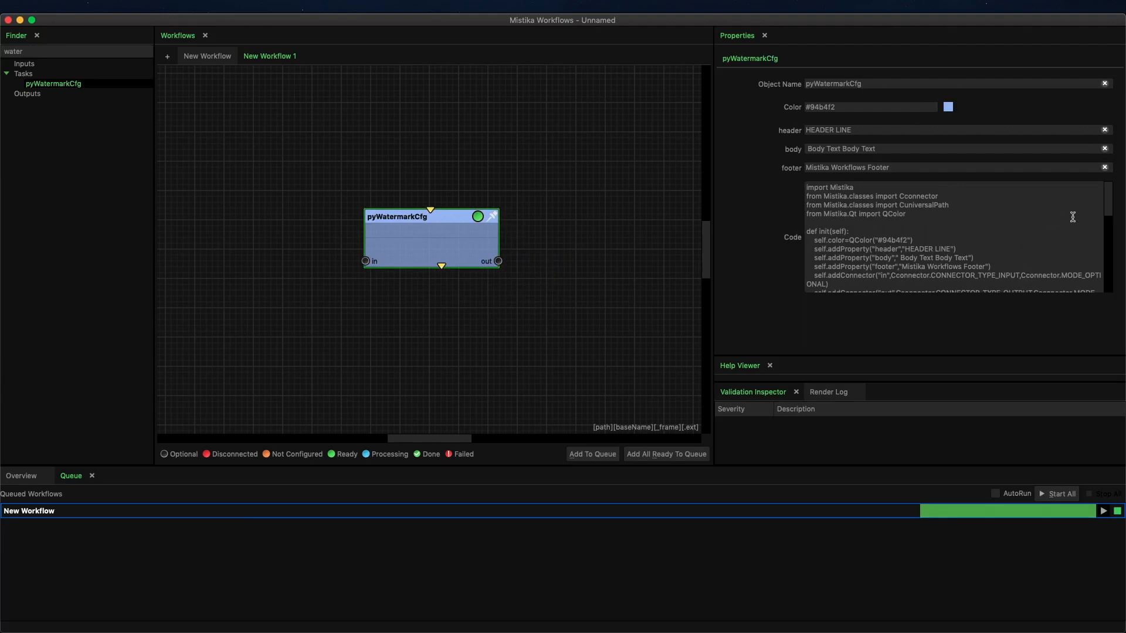
Step: Add a pyCSVtoDFILT node beside pyWatermarkCfg in New Workflow 1 and look through the Python code of both nodes
drag(1105, 209, 1108, 240)
text(py)
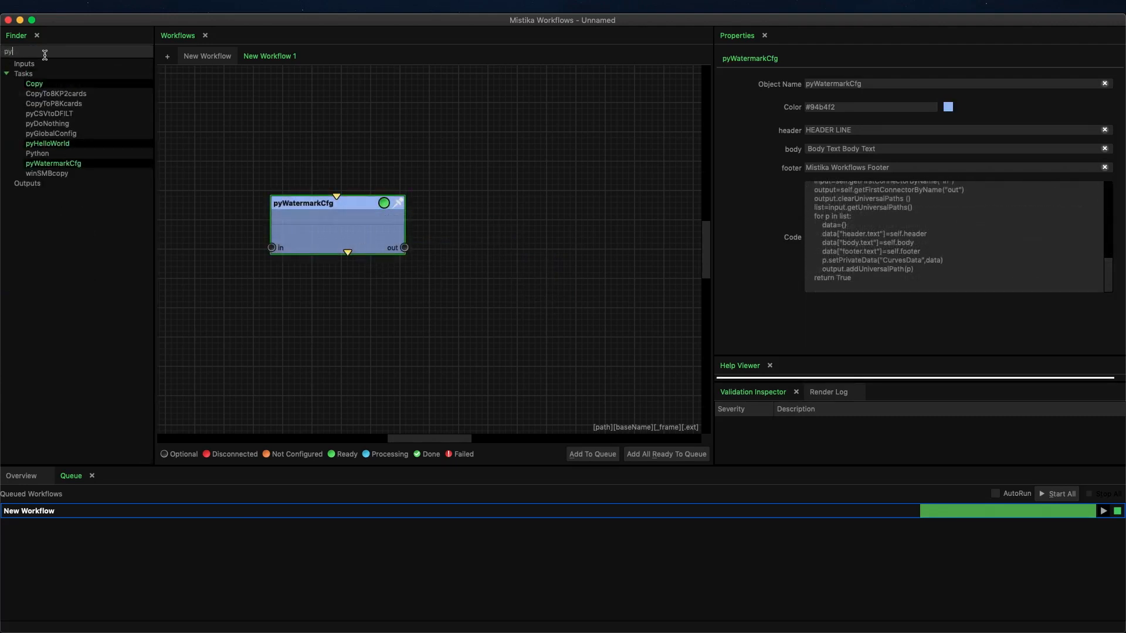
drag(64, 117, 518, 209)
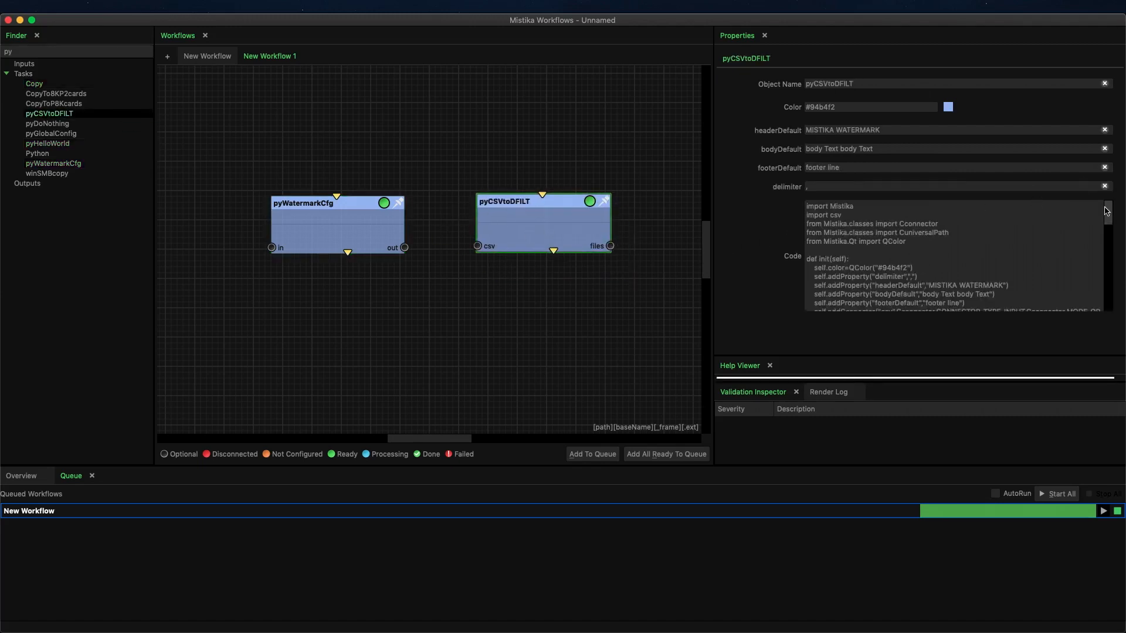
drag(1107, 213, 1109, 228)
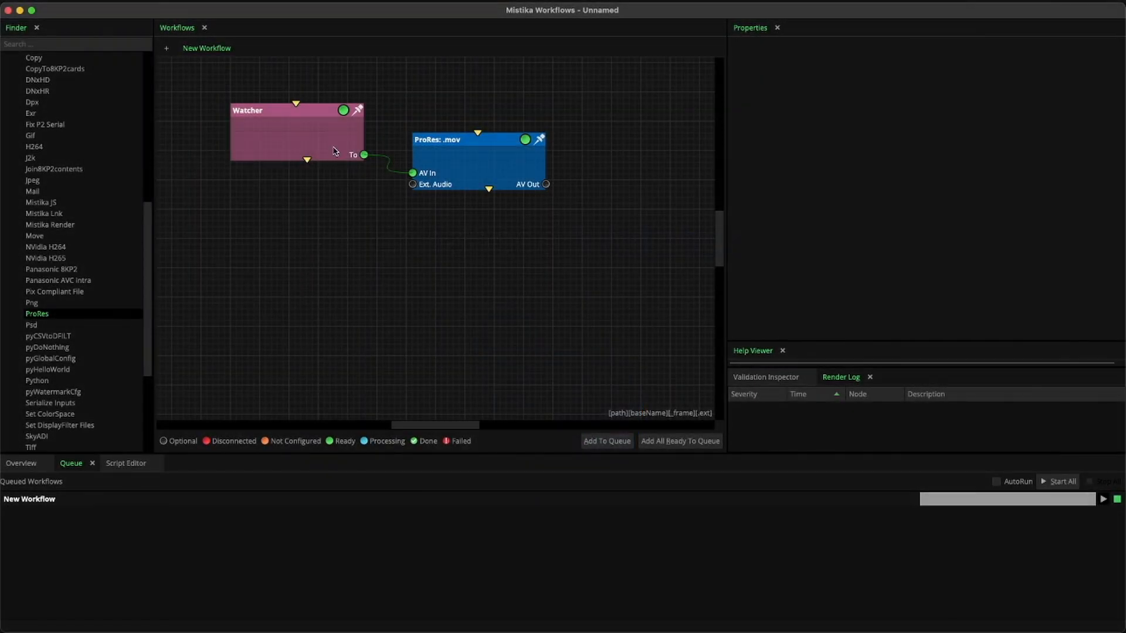
Step: Enable Delete After Processing on the Watcher node and confirm it with the Are You Sure? option
click(334, 151)
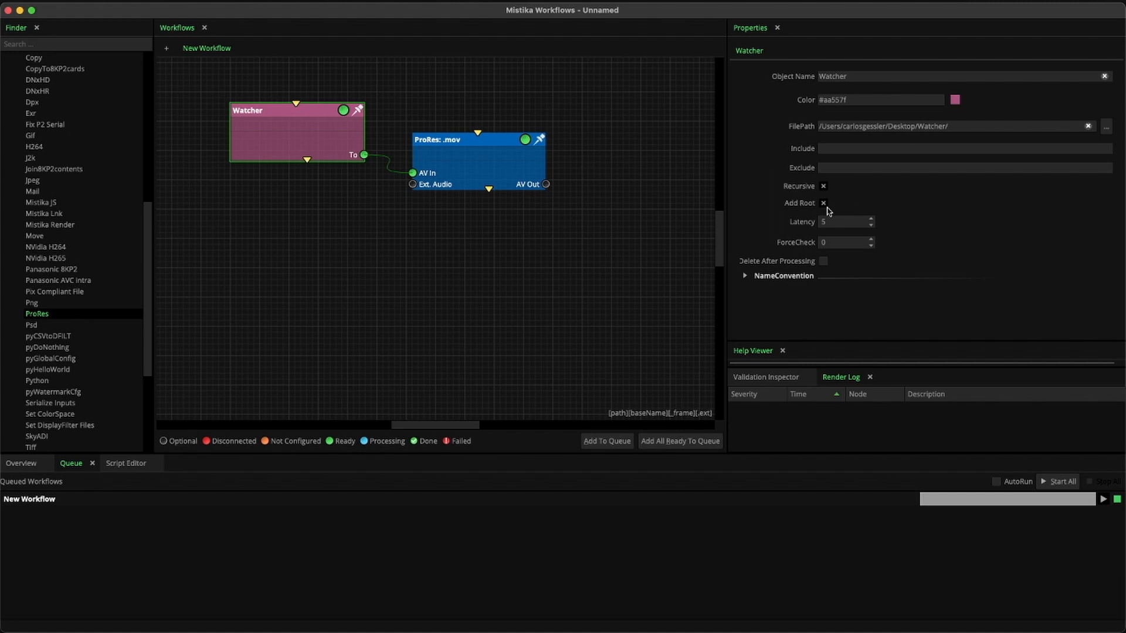
click(823, 261)
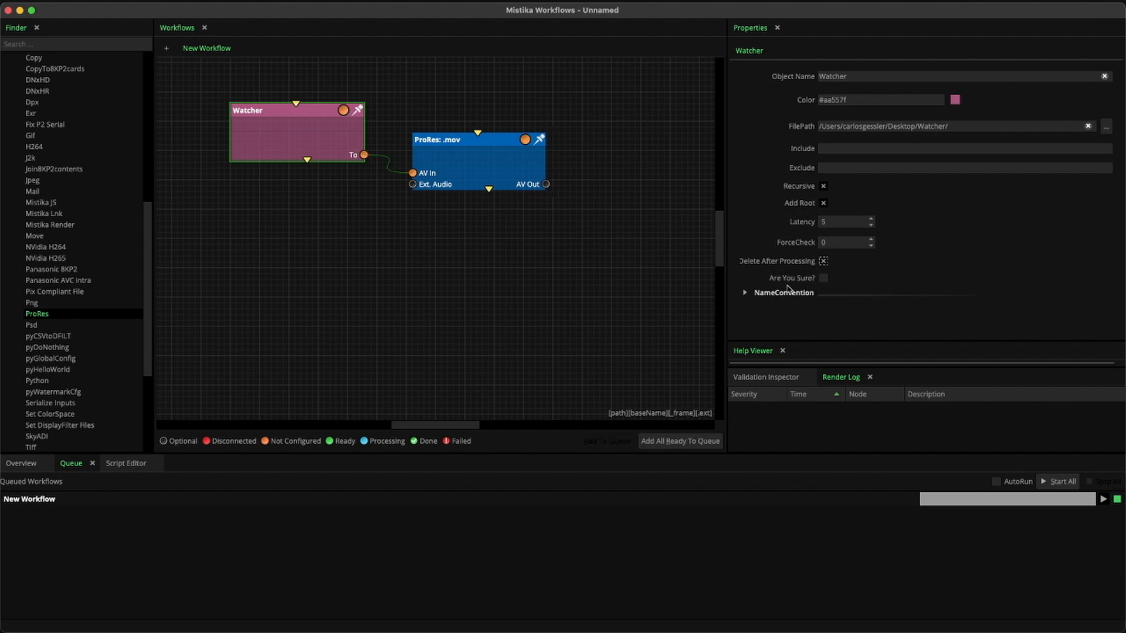
click(824, 279)
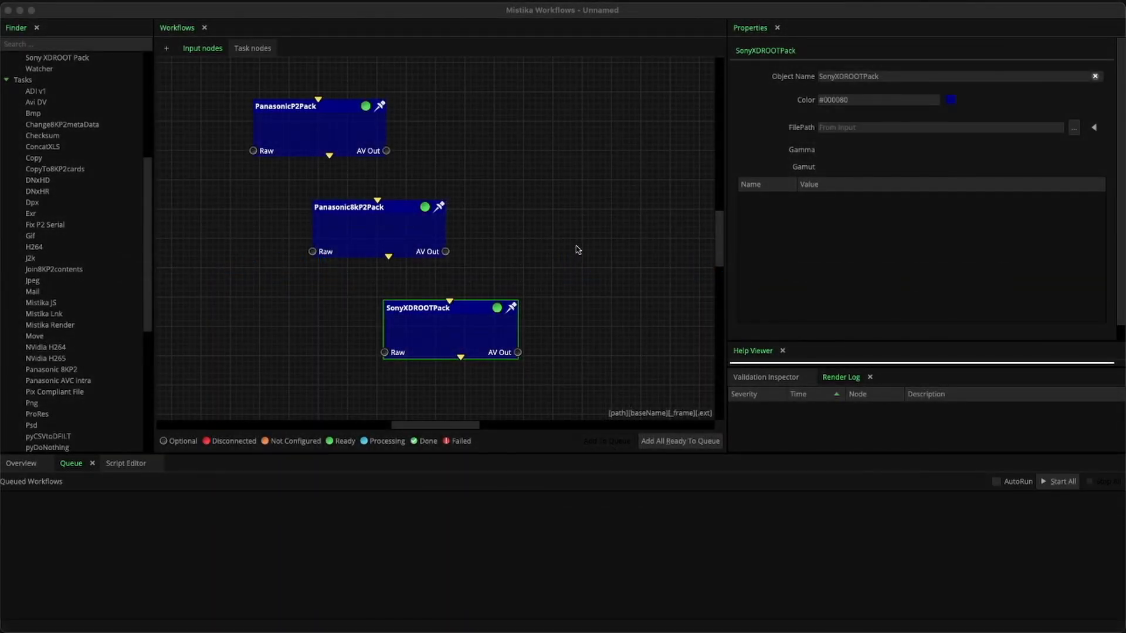
Step: Clear the node selection in the Input nodes workflow and show the Task nodes workflow
click(577, 250)
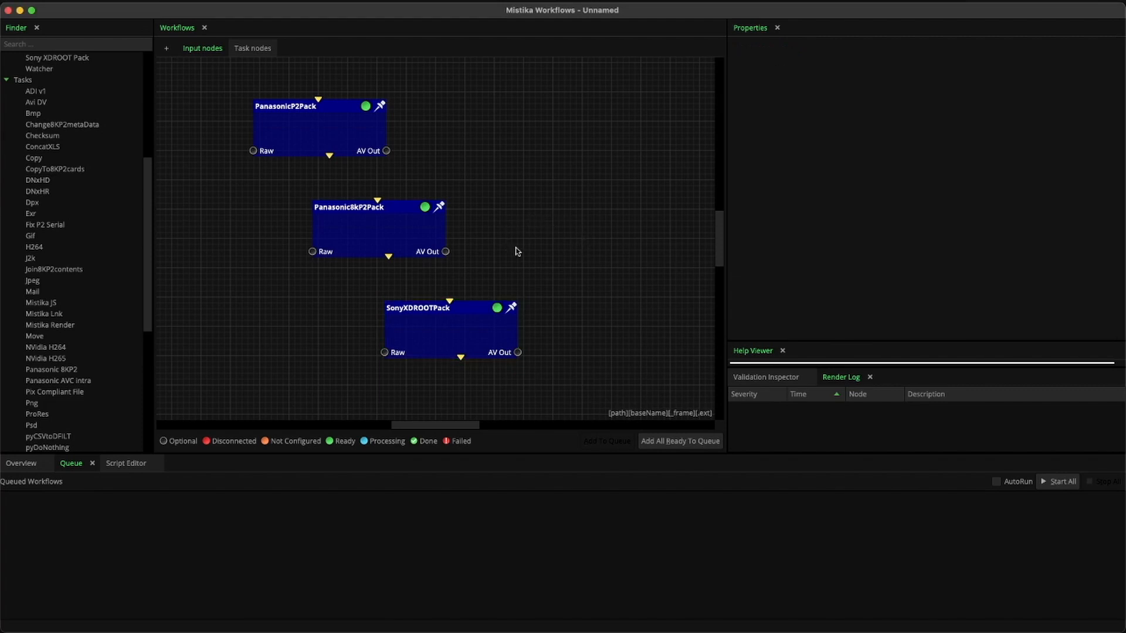
click(257, 49)
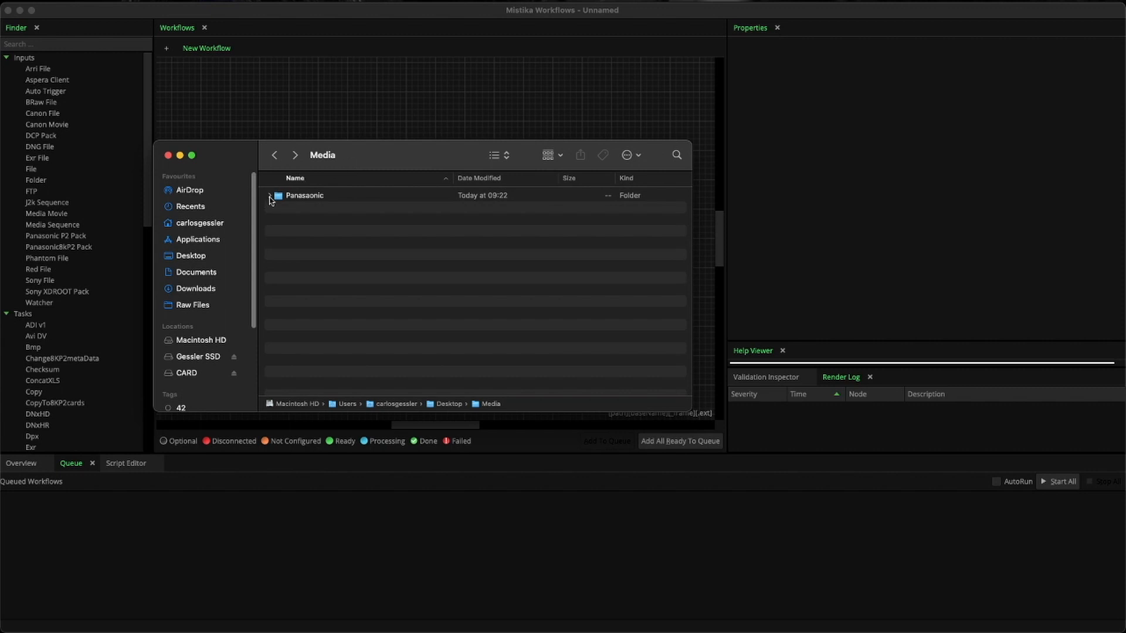
Step: Import 780XE8AF.MXF from Panasaonic/exP2-1/CONTENTS/AVCLIP into the empty workflow as a MediaMovie node
click(270, 196)
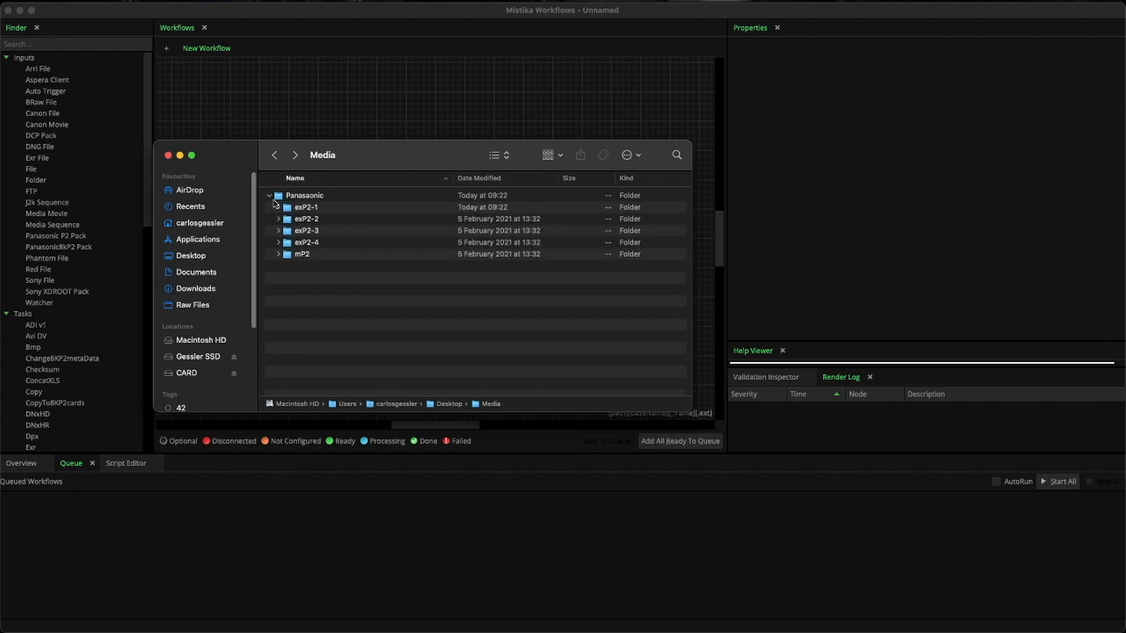
click(278, 208)
click(287, 219)
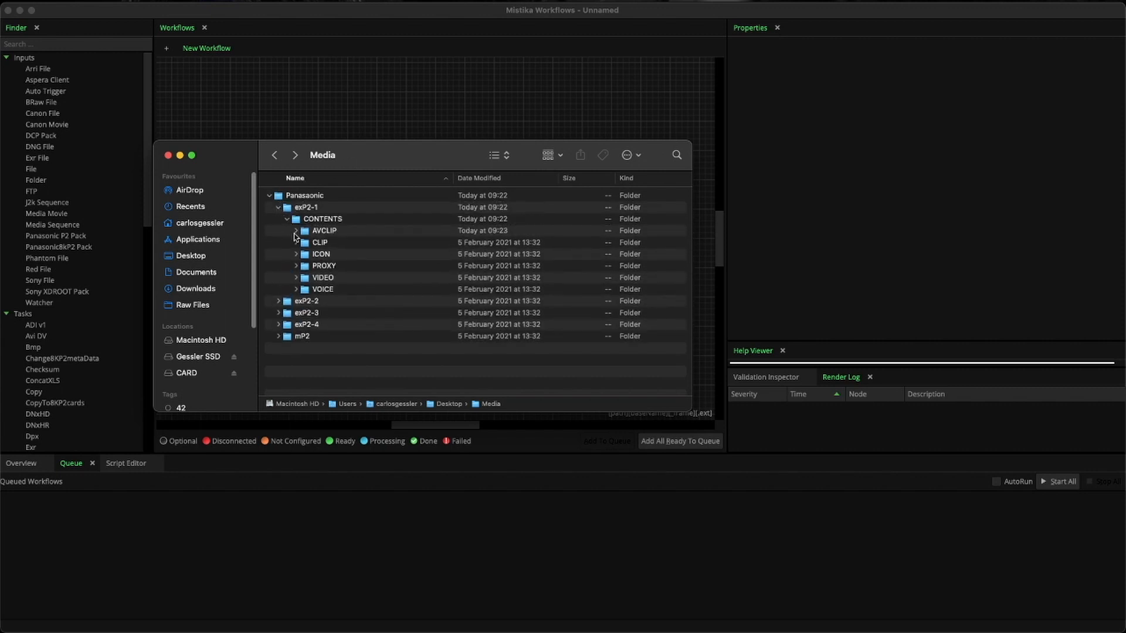
click(296, 231)
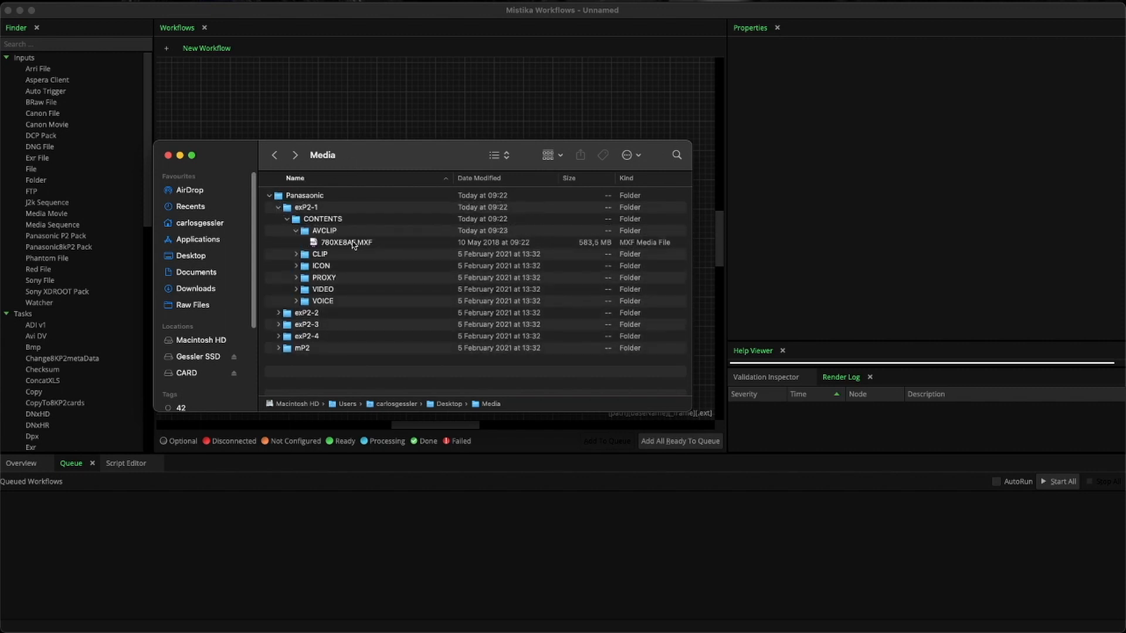
drag(354, 245, 487, 126)
click(560, 158)
drag(560, 159, 400, 208)
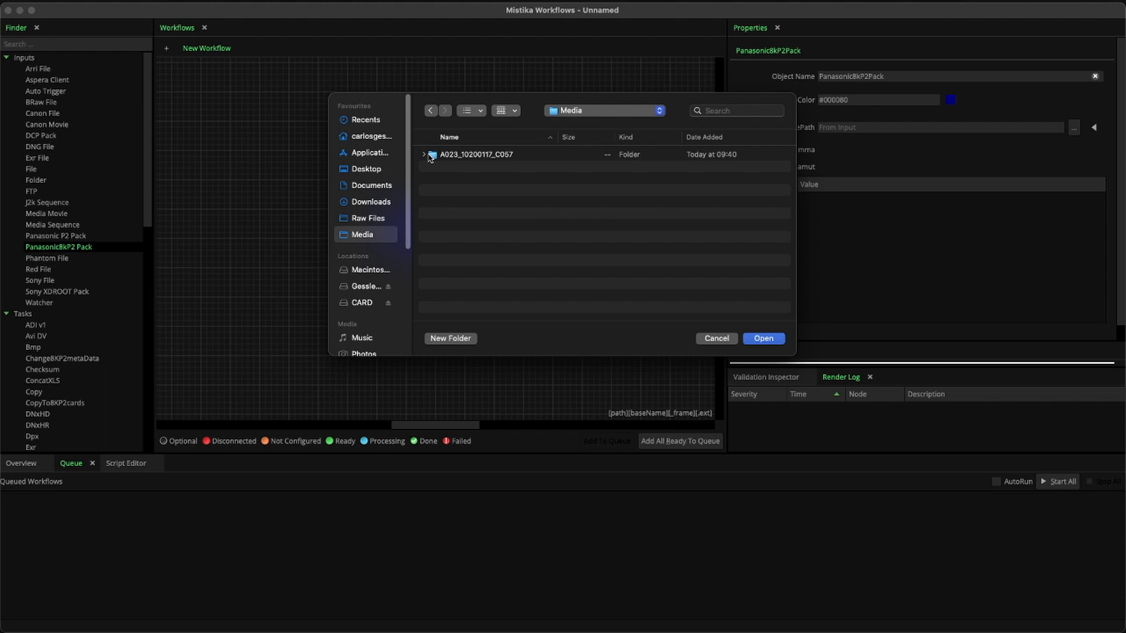
Step: Load 999AS855.MXF from A023_10200117_C057/exP2-1/CONTENTS/AVCLIP into the Panasonic8kP2Pack node
click(425, 154)
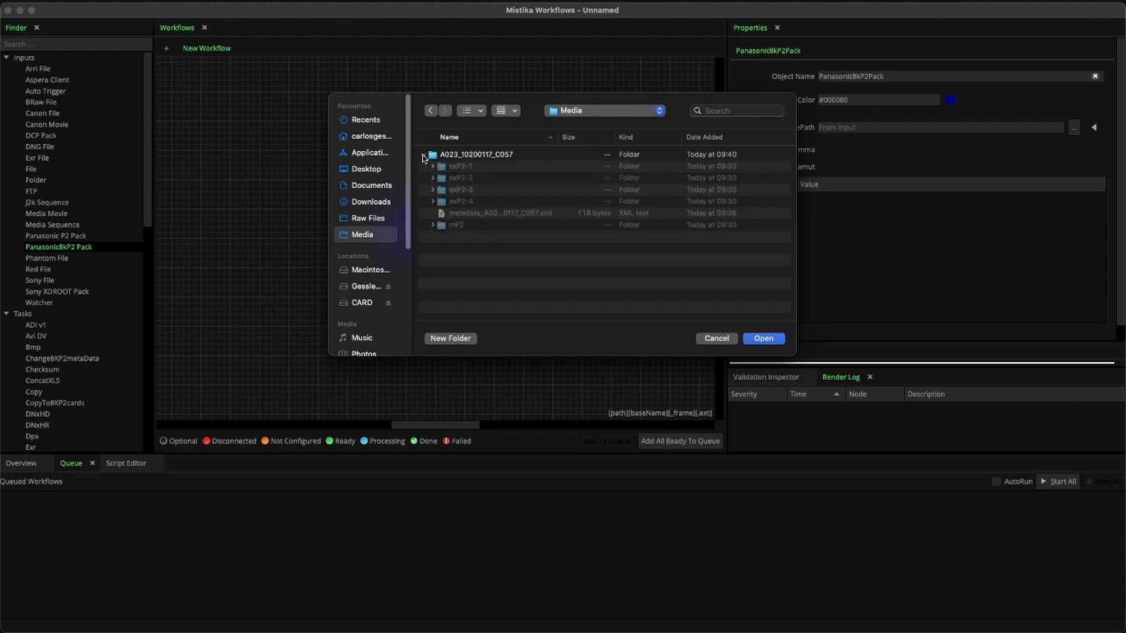
click(432, 166)
click(441, 177)
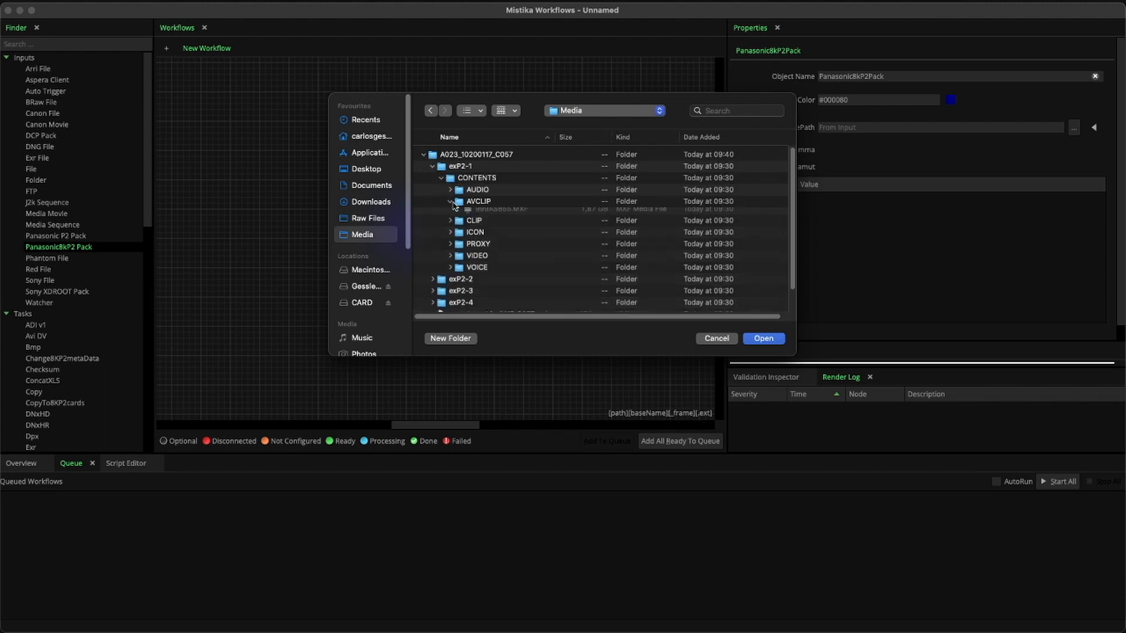
click(450, 201)
click(491, 214)
click(753, 338)
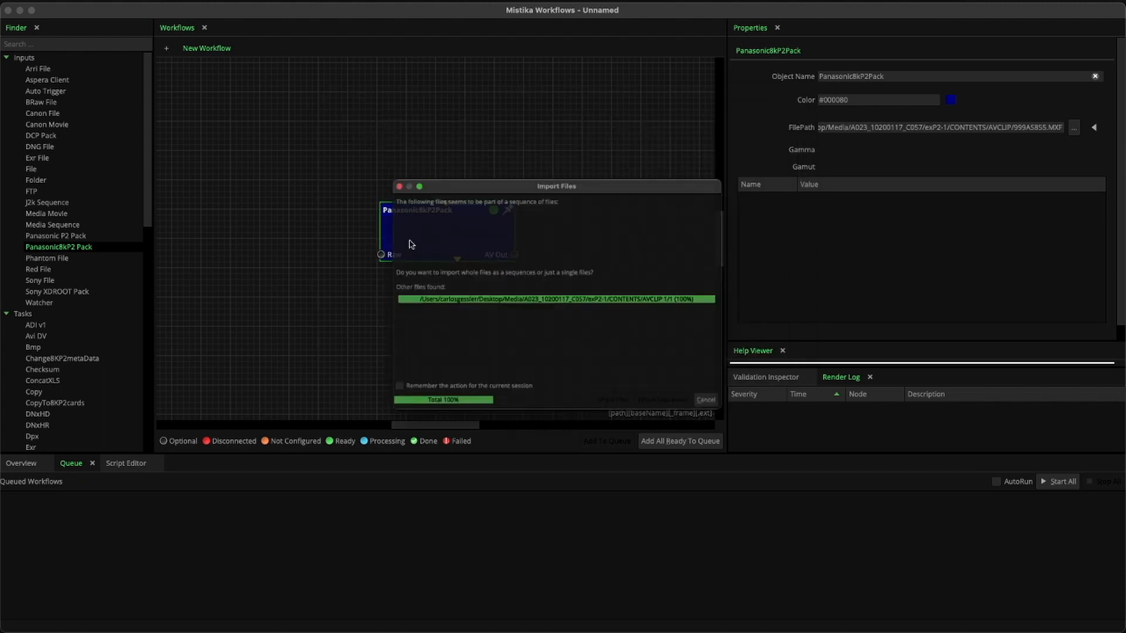